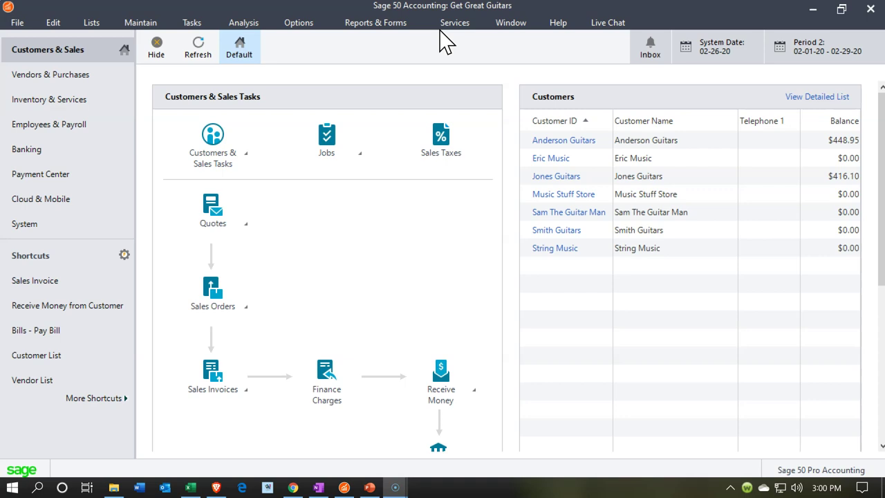
Display the standard Balance Sheet from the Financial Statements reports for the current period
{"action": "left_click", "coordinate": [383, 30]}
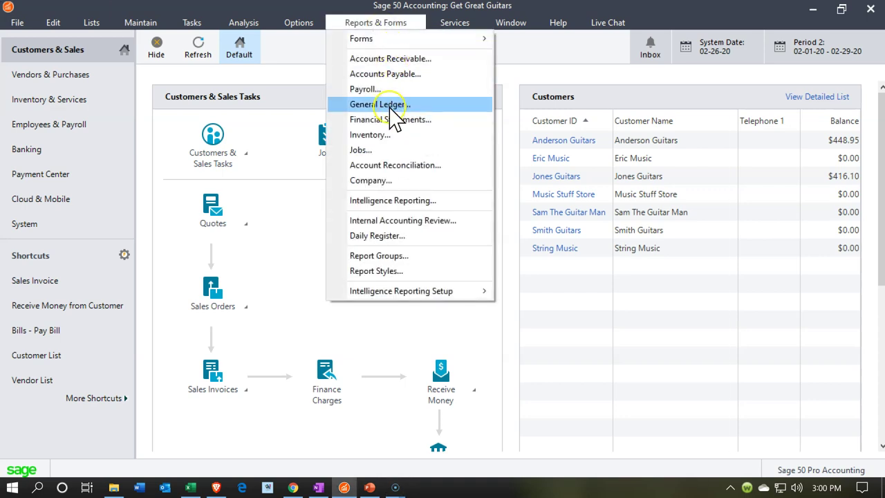
{"action": "left_click", "coordinate": [396, 118]}
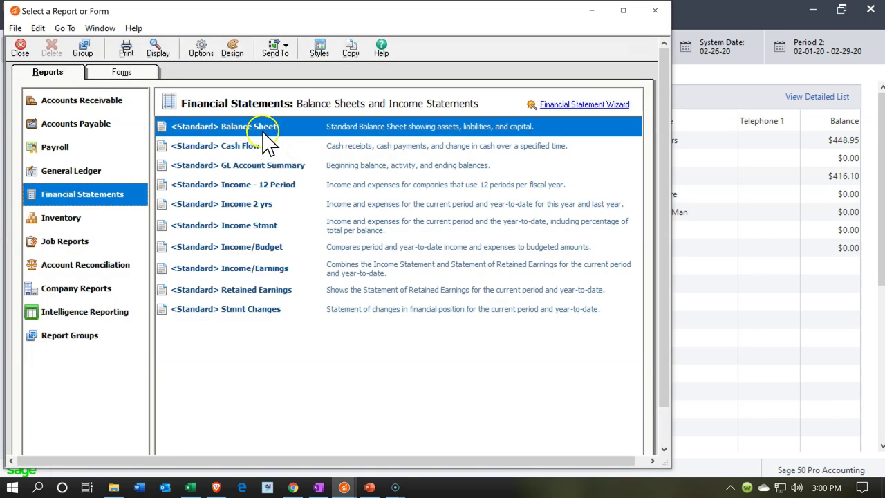
{"action": "double_click", "coordinate": [262, 128]}
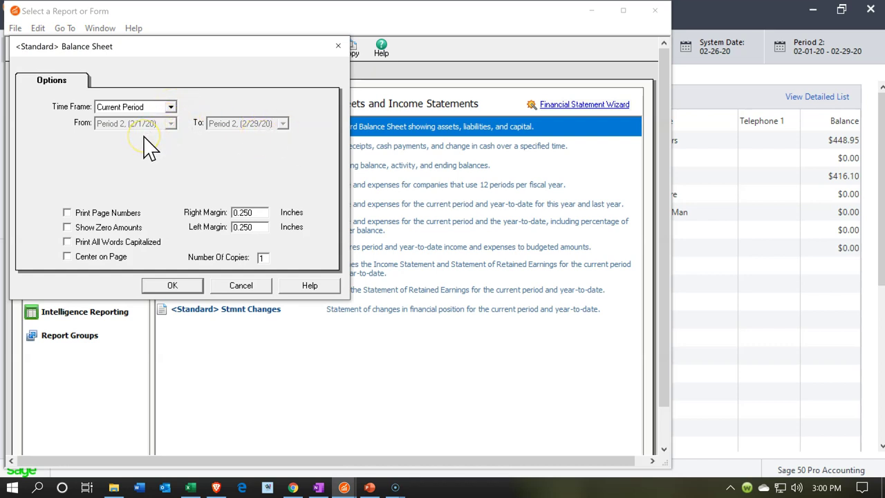
{"action": "left_click", "coordinate": [161, 289]}
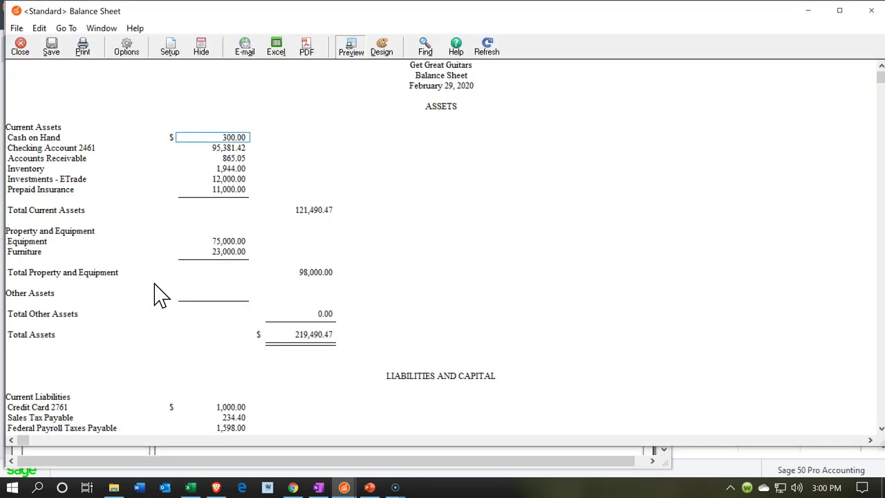
Examine the current liabilities on the balance sheet, in particular the Current Portion Note 5795 amount
{"action": "scroll", "coordinate": [154, 283], "scroll_direction": "down", "scroll_amount": 6}
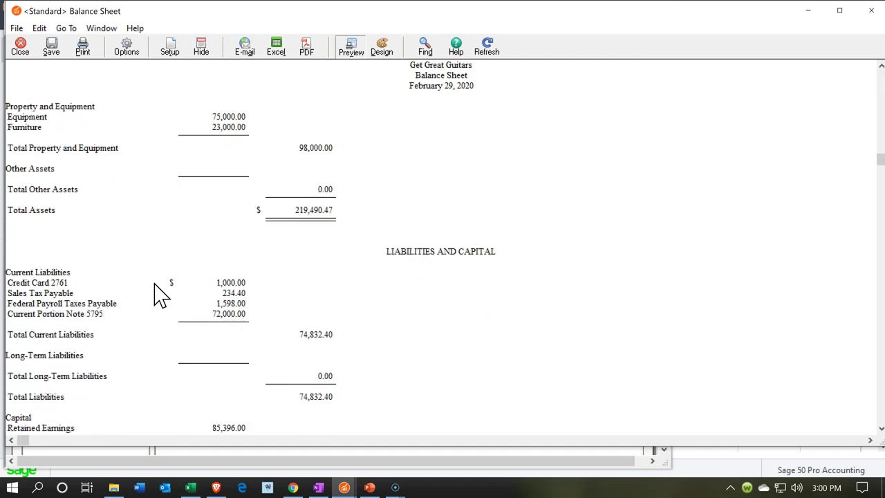
{"action": "left_click", "coordinate": [162, 280]}
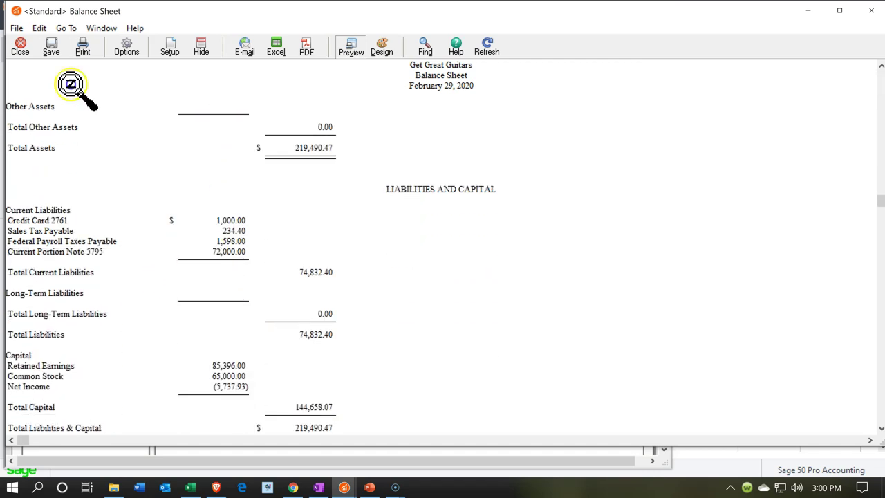
{"action": "left_click", "coordinate": [223, 252]}
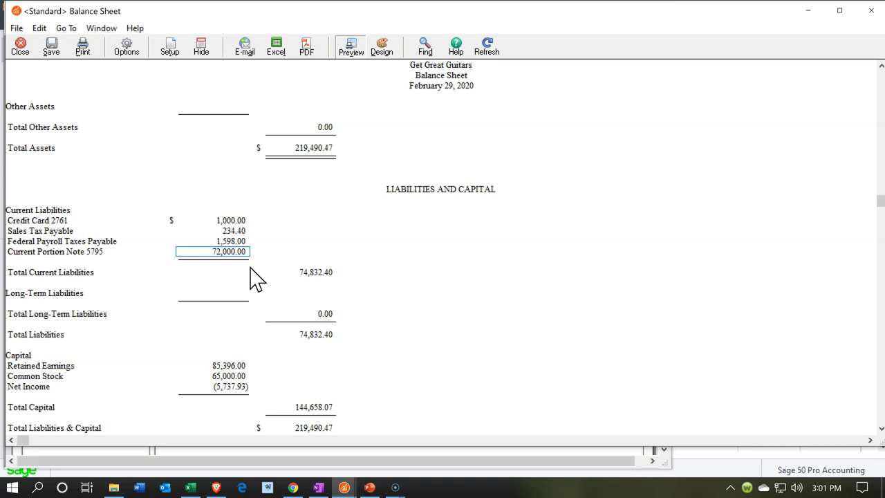
{"action": "left_click", "coordinate": [235, 283]}
Switch to the Loan Payments.xlsx workbook in Excel, showing the Loan 1 Practrice sheet
{"action": "left_click", "coordinate": [193, 476]}
{"action": "mouse_move", "coordinate": [193, 489]}
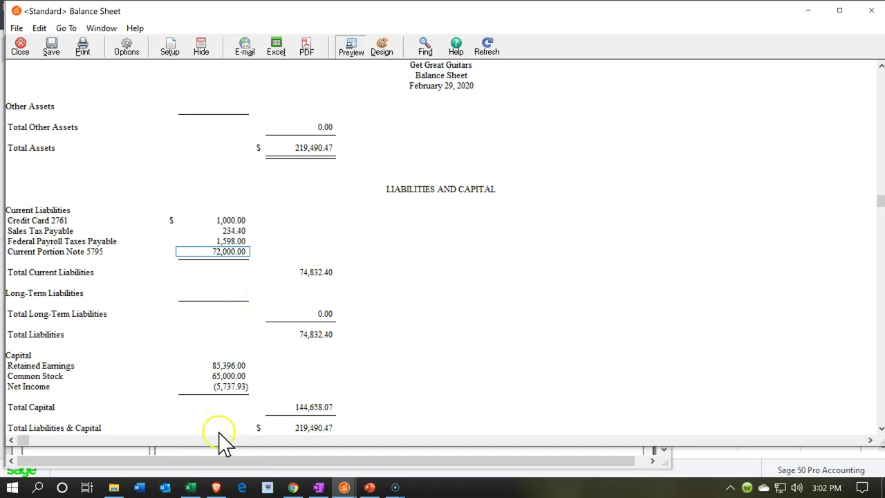
{"action": "left_click", "coordinate": [293, 487]}
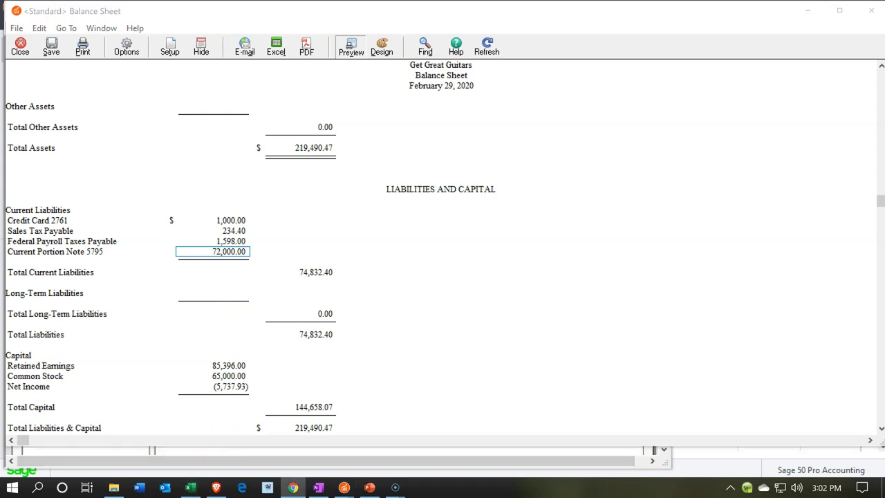
{"action": "left_click", "coordinate": [193, 489]}
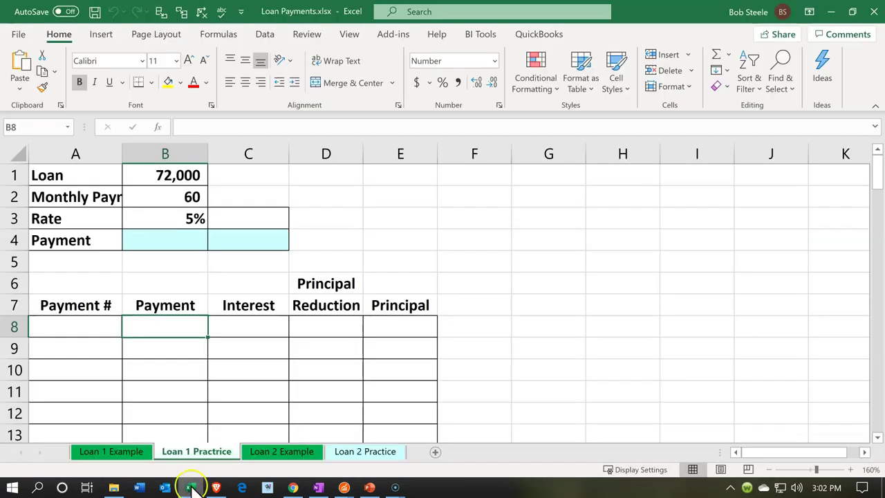
{"action": "left_click", "coordinate": [216, 361]}
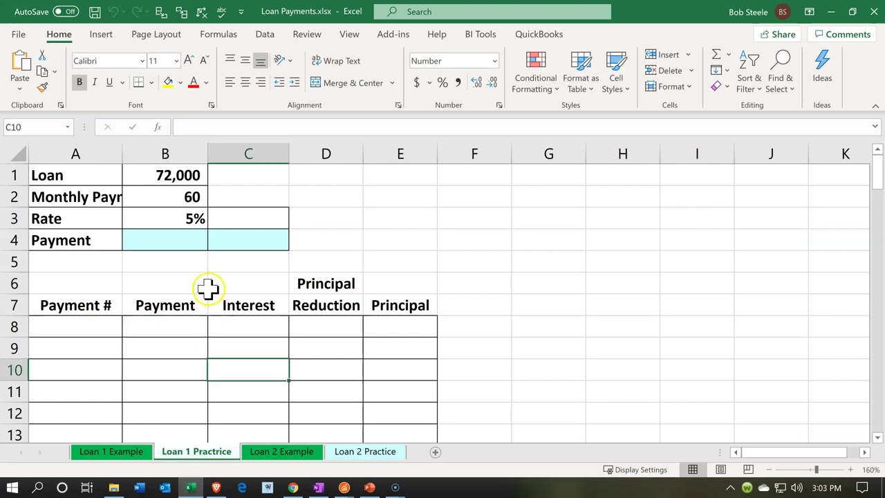
Review the loan amount, number of monthly payments, rate and payment cells, and the amortization table headings below them
{"action": "left_click", "coordinate": [174, 181]}
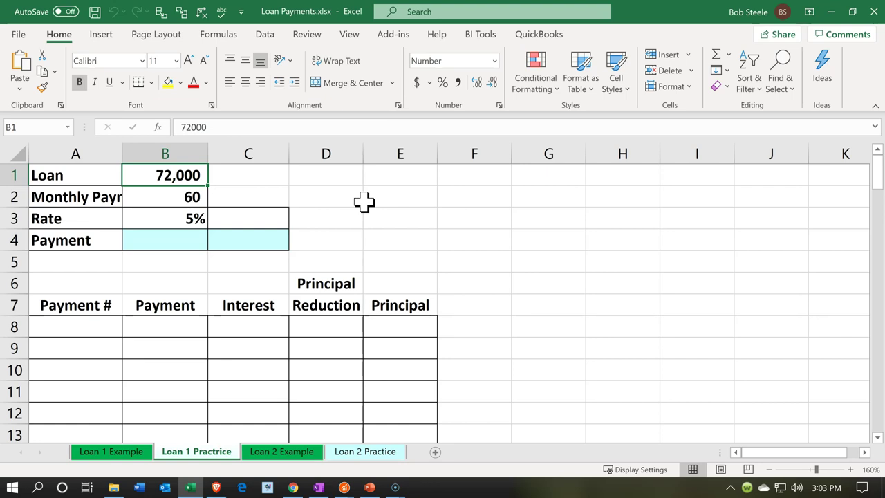
{"action": "key", "text": "Down"}
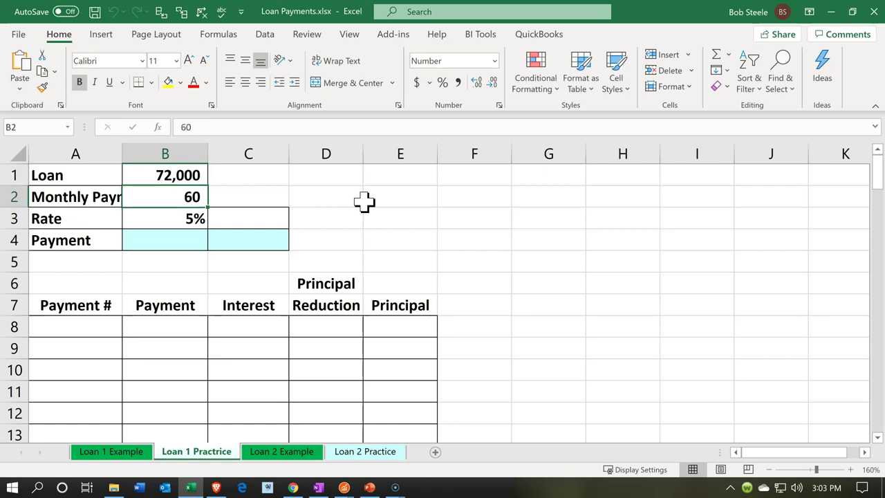
{"action": "left_click", "coordinate": [766, 462]}
{"action": "left_click", "coordinate": [766, 462]}
{"action": "left_click", "coordinate": [766, 461]}
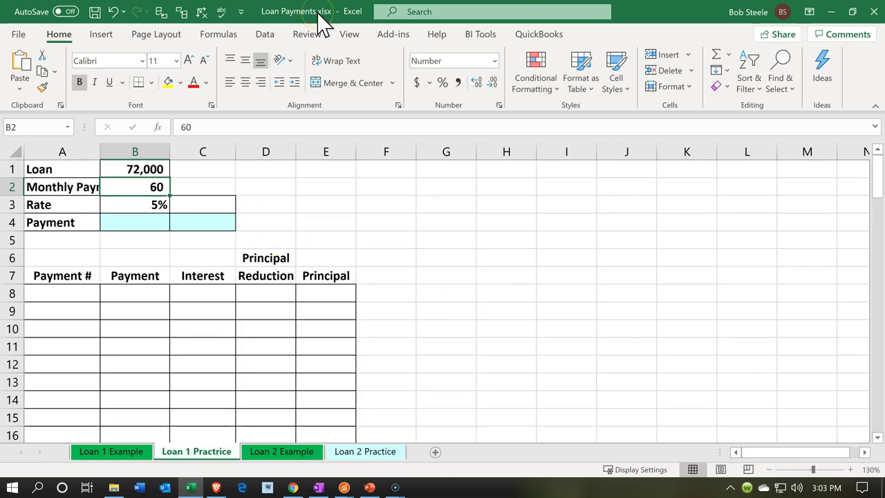
{"action": "key", "text": "Right"}
{"action": "key", "text": "Right"}
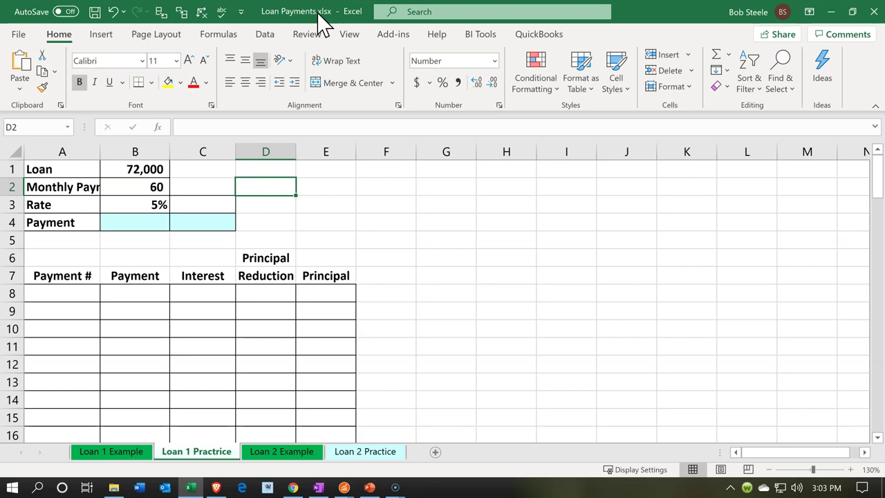
{"action": "key", "text": "Down"}
{"action": "key", "text": "Left"}
{"action": "key", "text": "Left"}
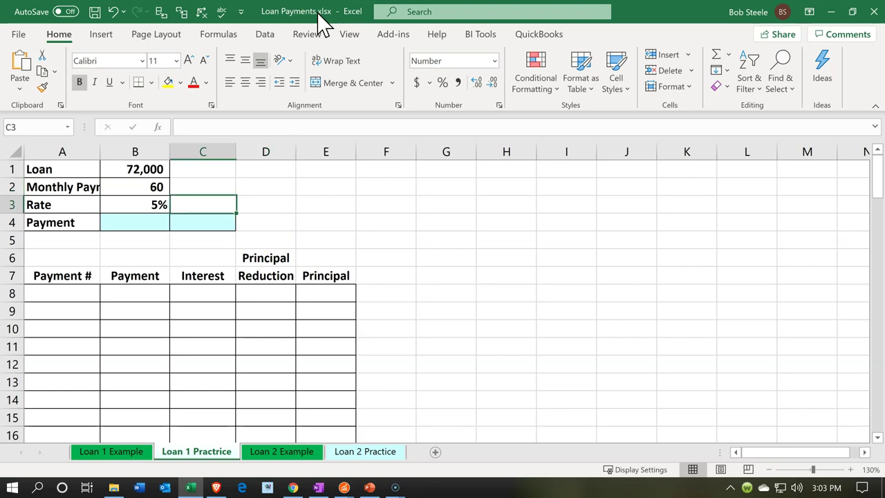
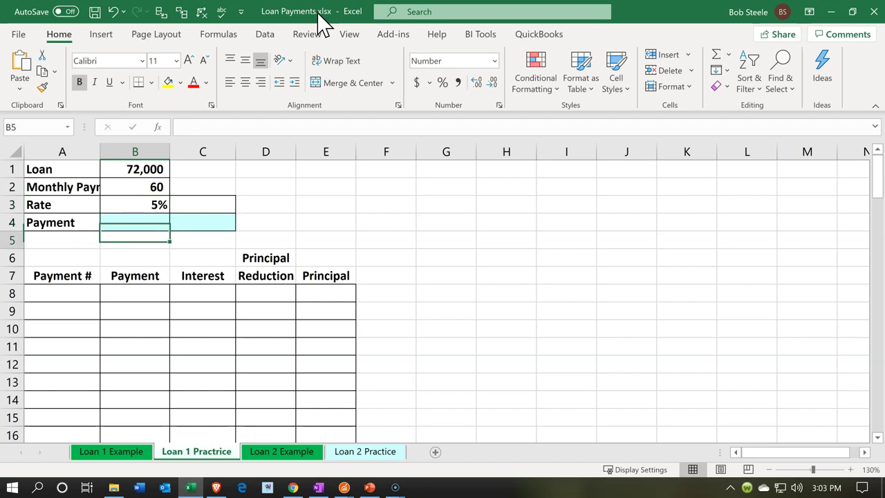
{"action": "key", "text": "Right"}
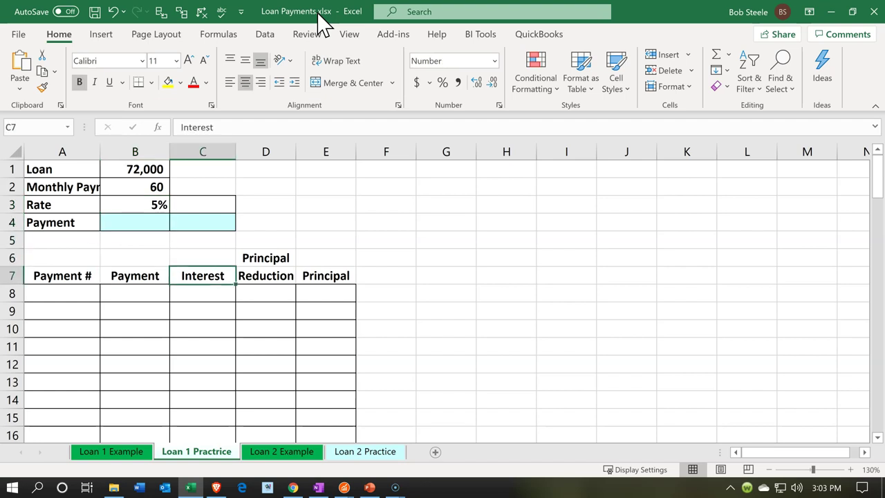
{"action": "key", "text": "Up"}
{"action": "key", "text": "Up"}
{"action": "key", "text": "Up"}
{"action": "key", "text": "Up"}
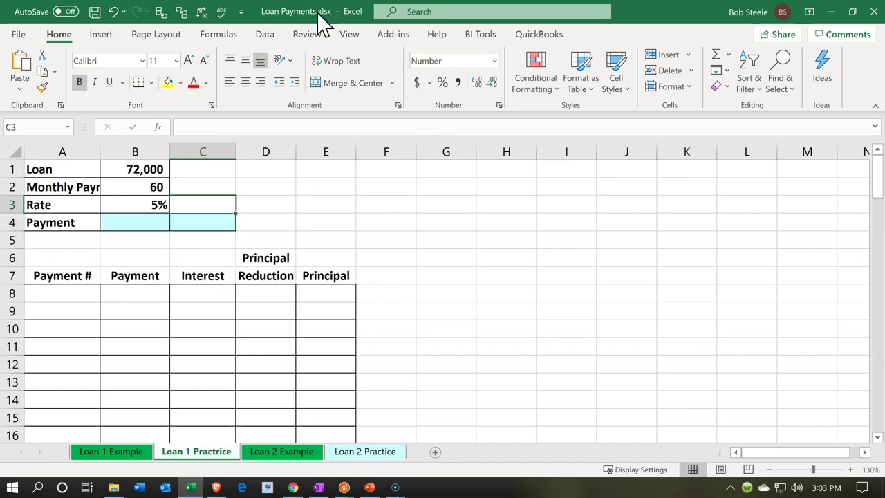
{"action": "key", "text": "Left"}
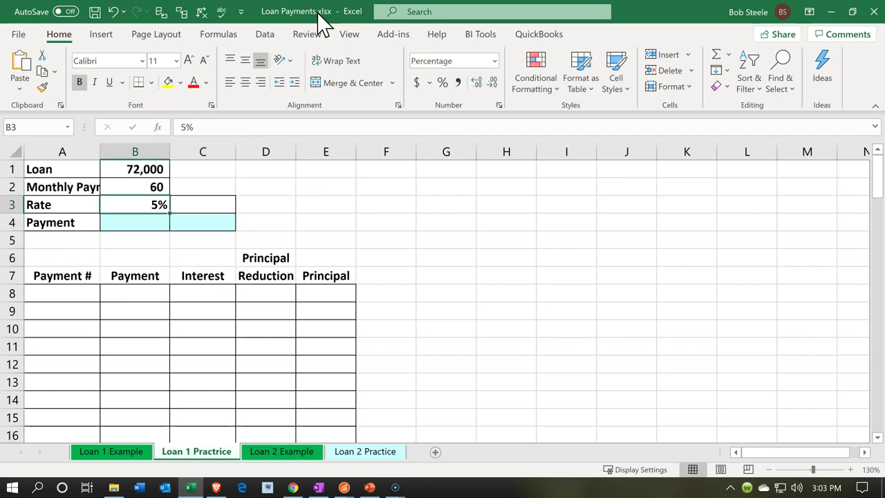
{"action": "key", "text": "Down"}
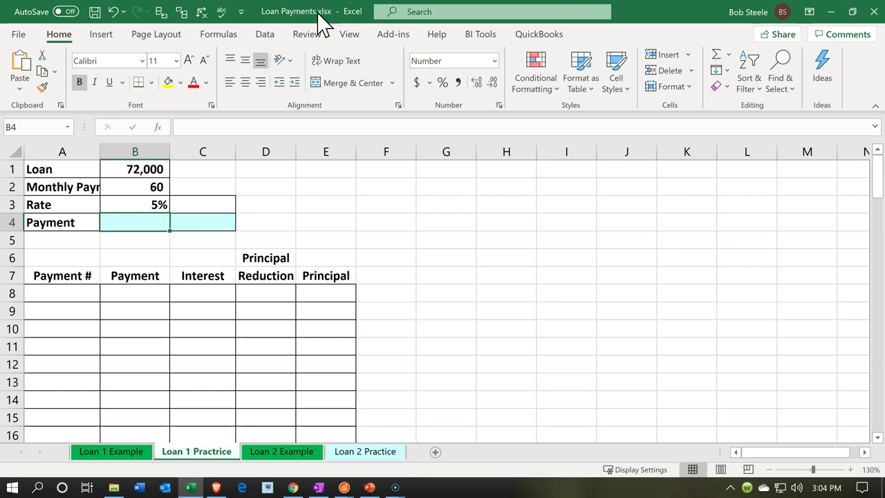
{"action": "key", "text": "Left"}
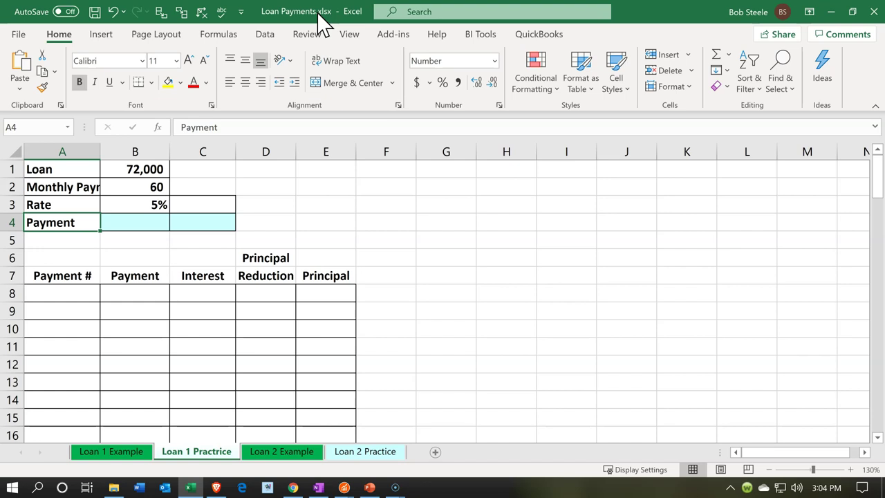
{"action": "key", "text": "Right"}
{"action": "key", "text": "Up"}
{"action": "key", "text": "Up"}
{"action": "key", "text": "Up"}
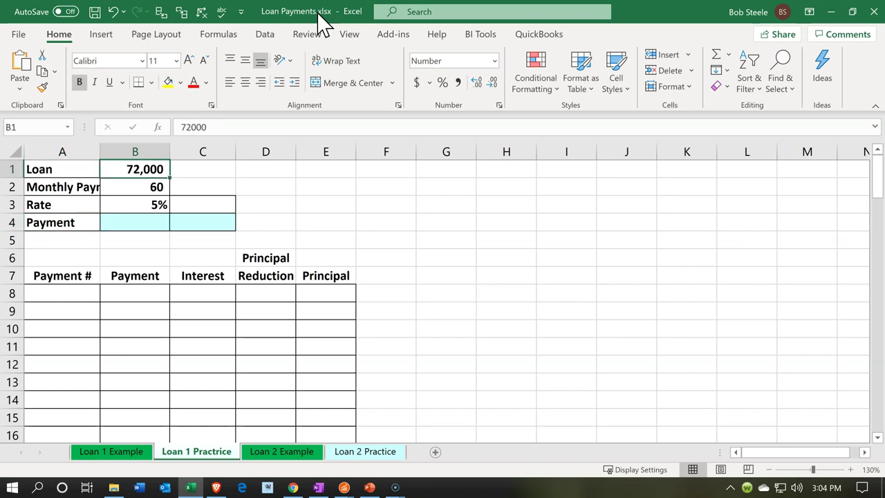
{"action": "key", "text": "Down"}
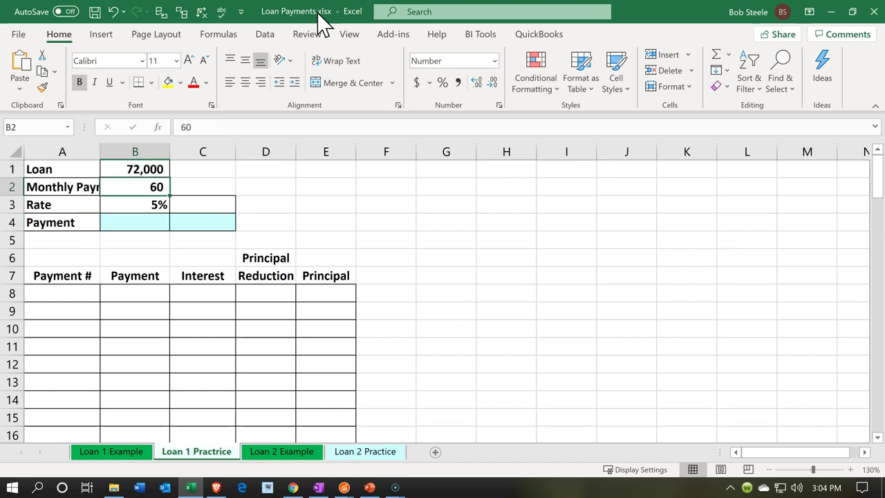
{"action": "key", "text": "Down"}
{"action": "key", "text": "Down"}
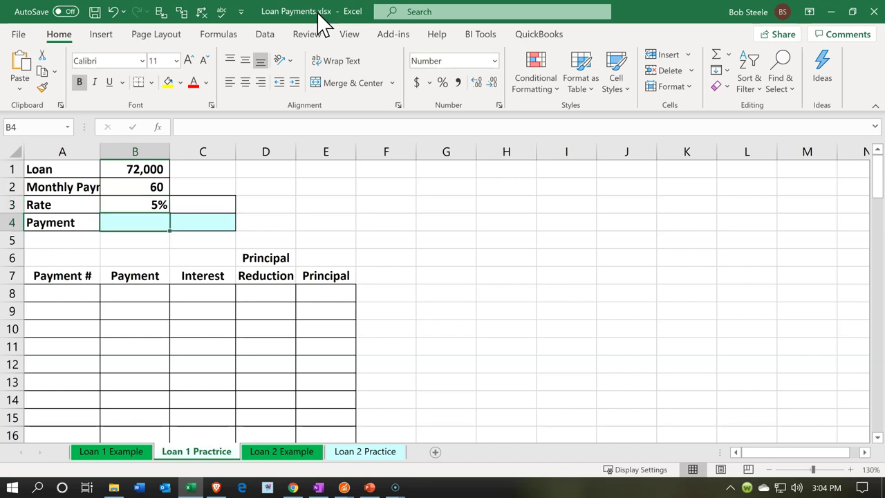
{"action": "key", "text": "Up"}
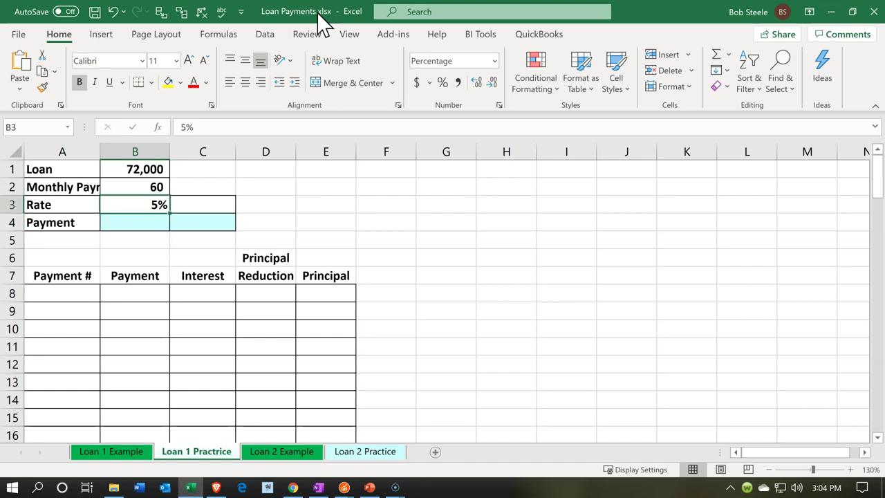
Start inserting a function into payment cell B4
{"action": "key", "text": "Down"}
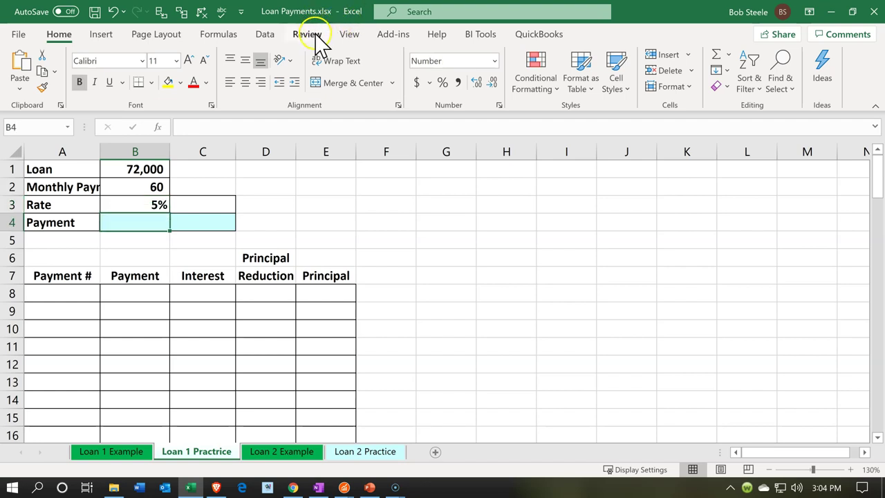
{"action": "left_click", "coordinate": [219, 35]}
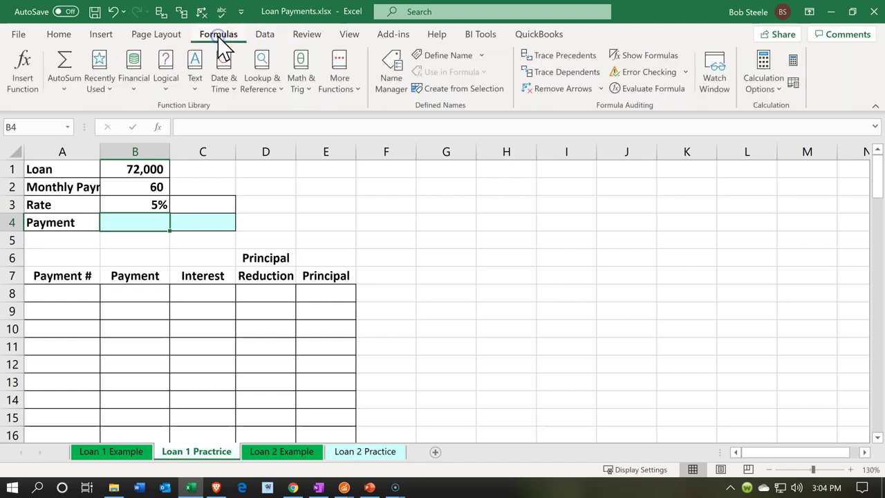
{"action": "left_click", "coordinate": [26, 74]}
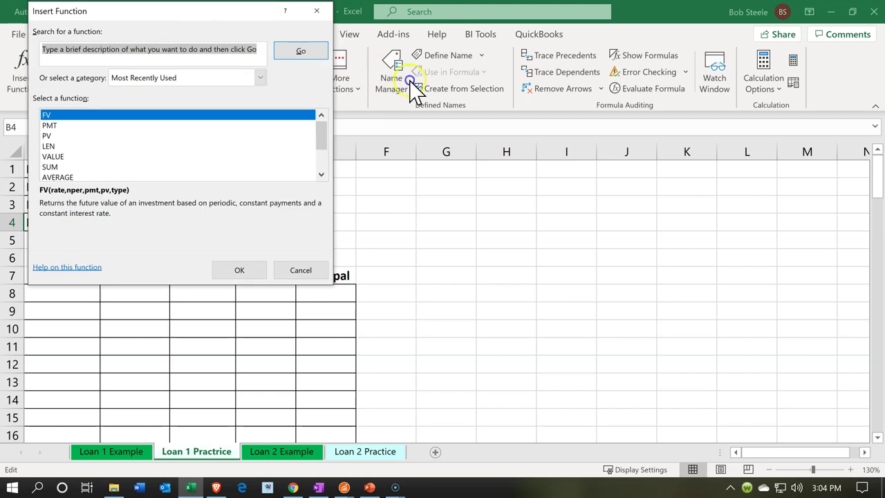
{"action": "type", "text": "present"}
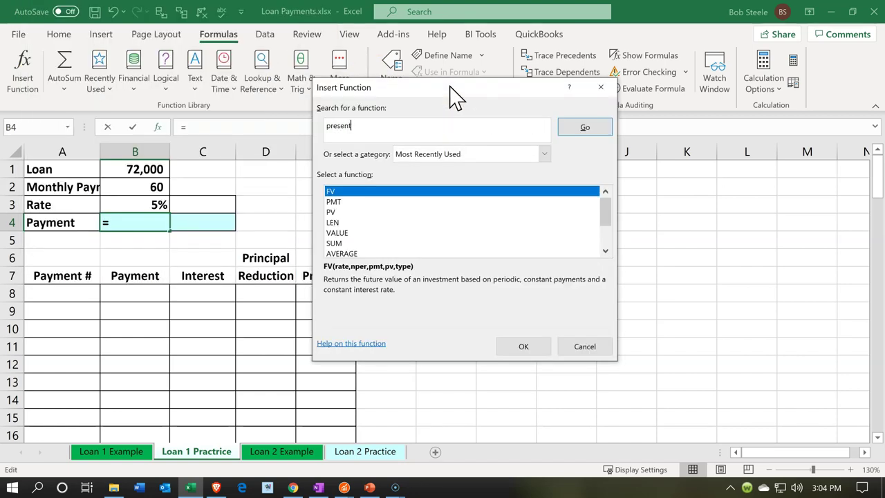
{"action": "key", "text": "BackSpace"}
{"action": "key", "text": "BackSpace"}
{"action": "key", "text": "BackSpace"}
{"action": "key", "text": "BackSpace"}
{"action": "key", "text": "BackSpace"}
{"action": "key", "text": "BackSpace"}
{"action": "key", "text": "BackSpace"}
Search the functions for "loan payment" and insert the PMT function into cell B4
{"action": "type", "text": "loan payment"}
{"action": "key", "text": "Return"}
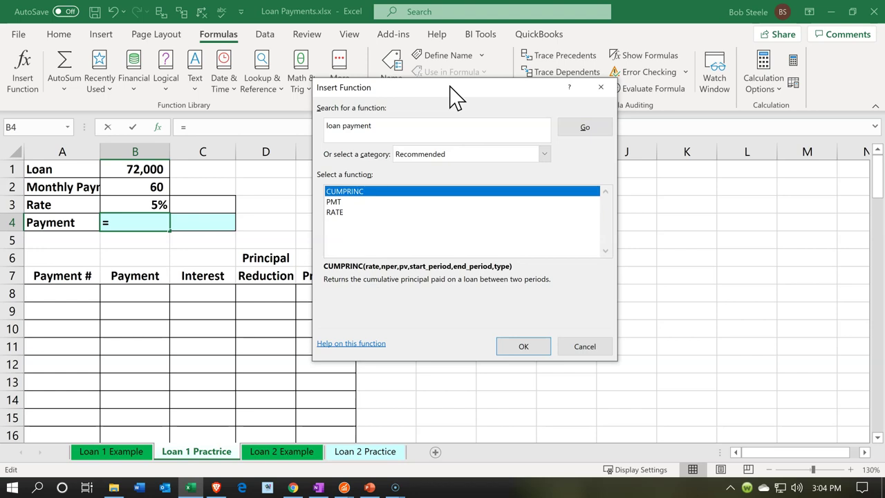
{"action": "left_click", "coordinate": [351, 204]}
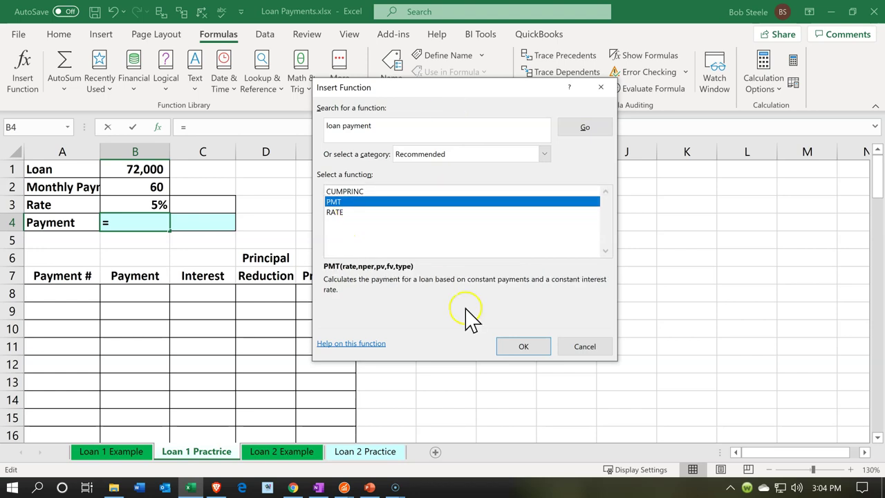
{"action": "left_click", "coordinate": [522, 346]}
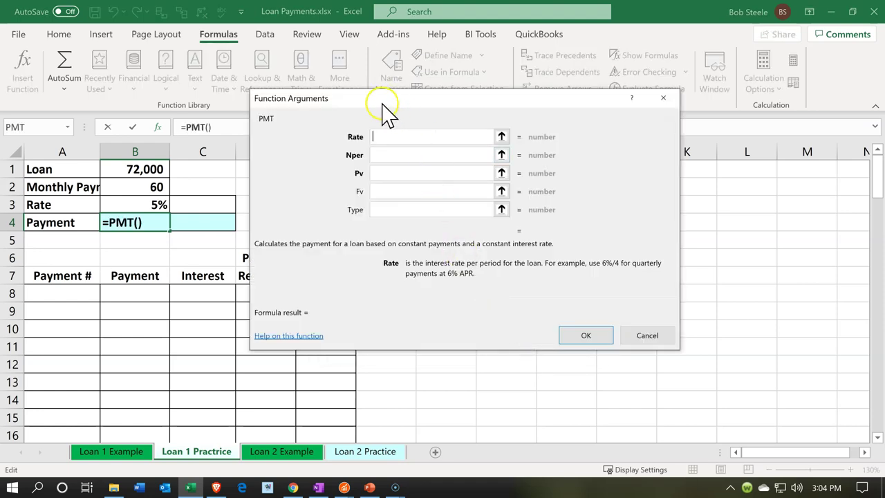
Complete the PMT arguments with rate B3/12, Nper B2 and Pv B1, and enter the function in cell B4
{"action": "left_click_drag", "start_coordinate": [376, 111], "coordinate": [359, 144]}
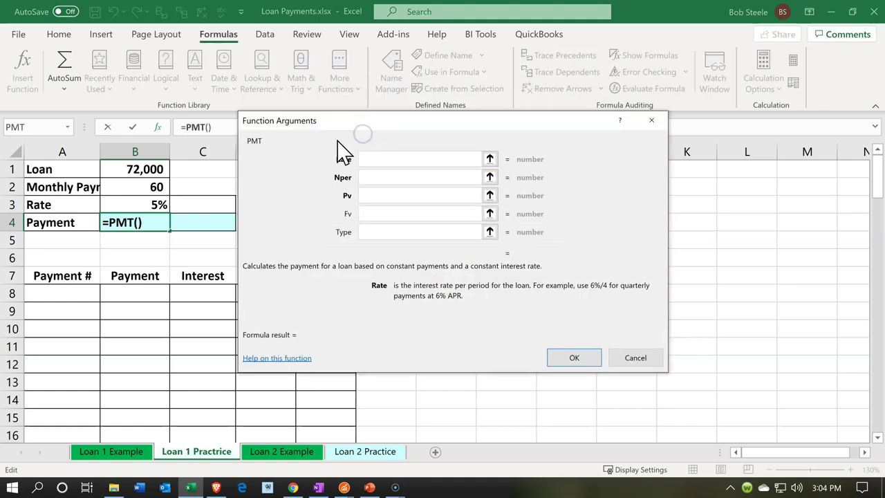
{"action": "left_click", "coordinate": [156, 208]}
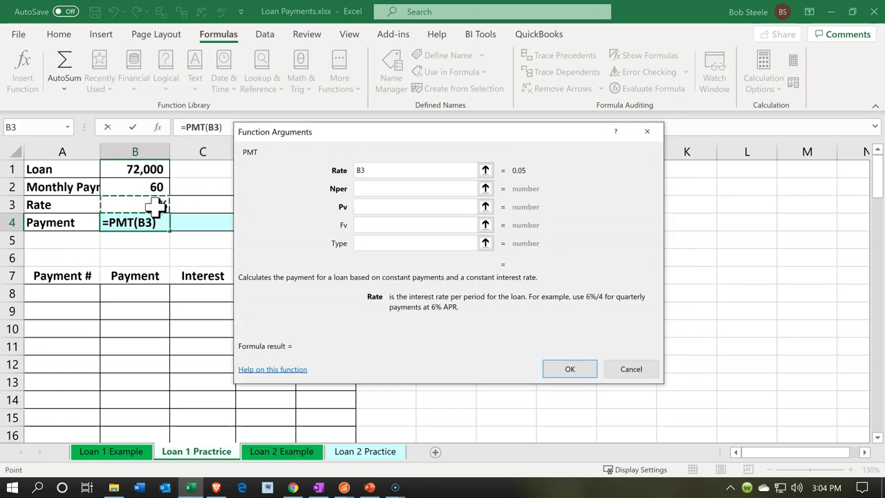
{"action": "type", "text": "/12"}
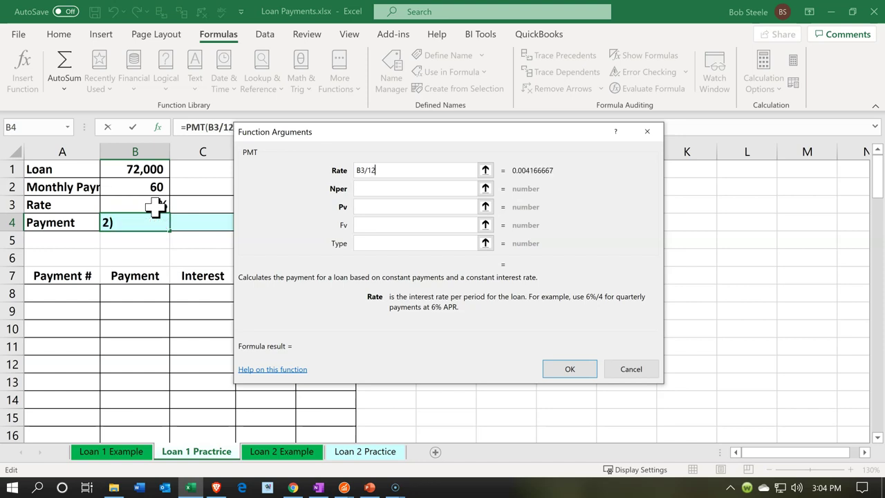
{"action": "left_click", "coordinate": [384, 190]}
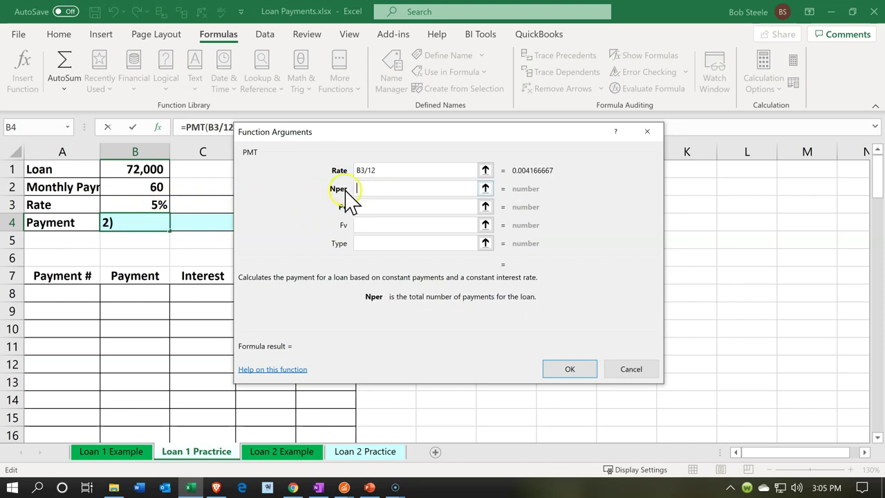
{"action": "left_click", "coordinate": [142, 185]}
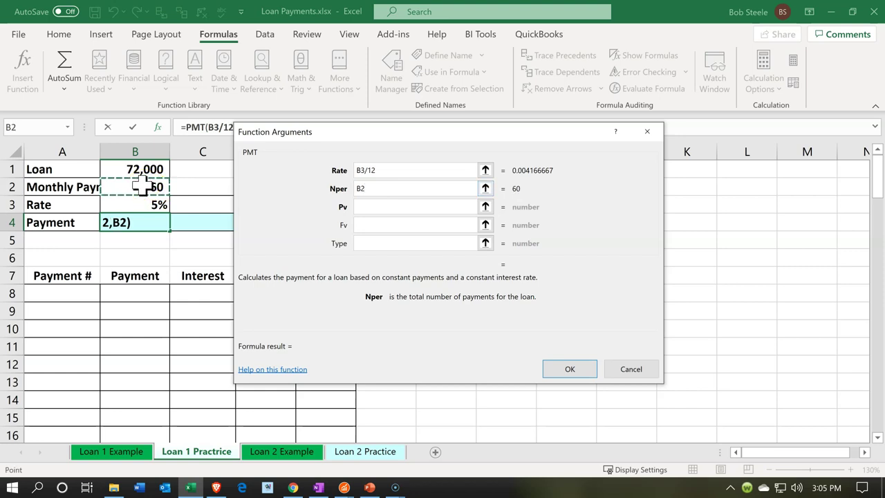
{"action": "left_click", "coordinate": [380, 206]}
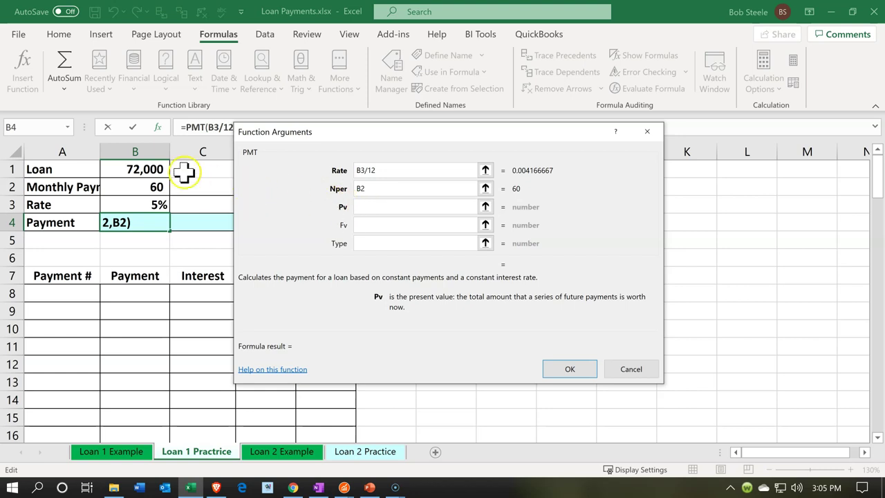
{"action": "left_click", "coordinate": [152, 168]}
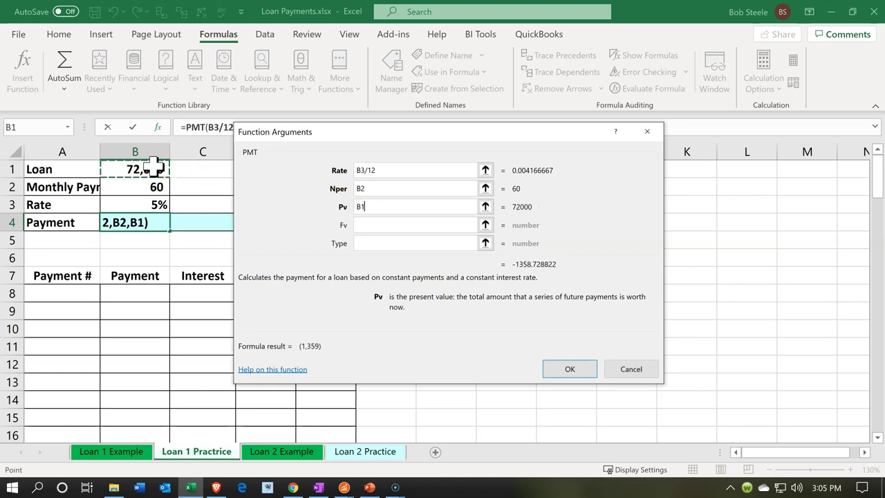
{"action": "left_click", "coordinate": [345, 226]}
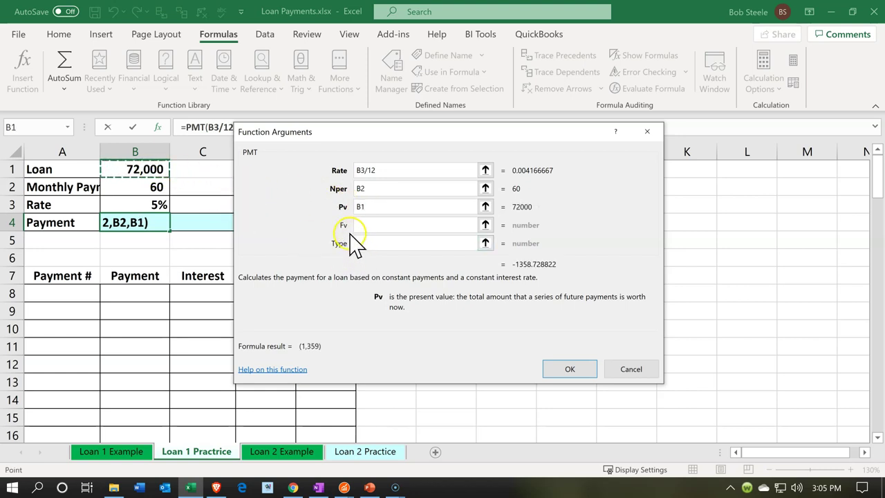
{"action": "left_click", "coordinate": [528, 279]}
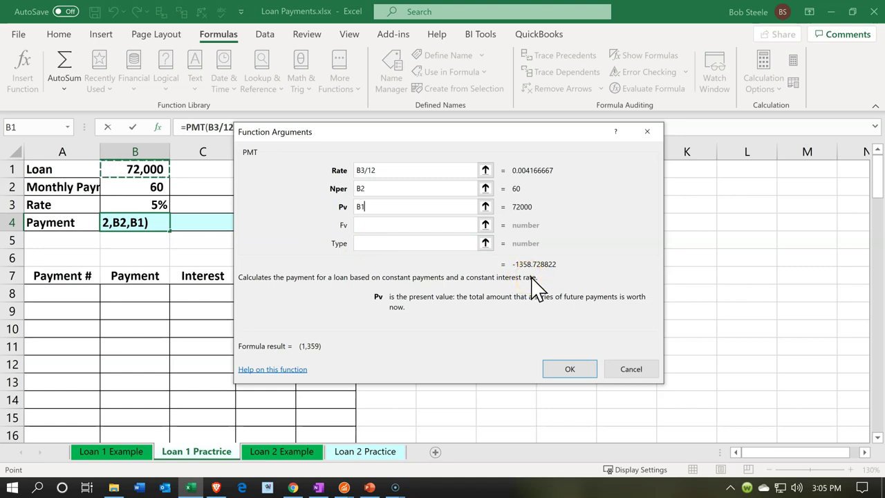
{"action": "left_click", "coordinate": [548, 281]}
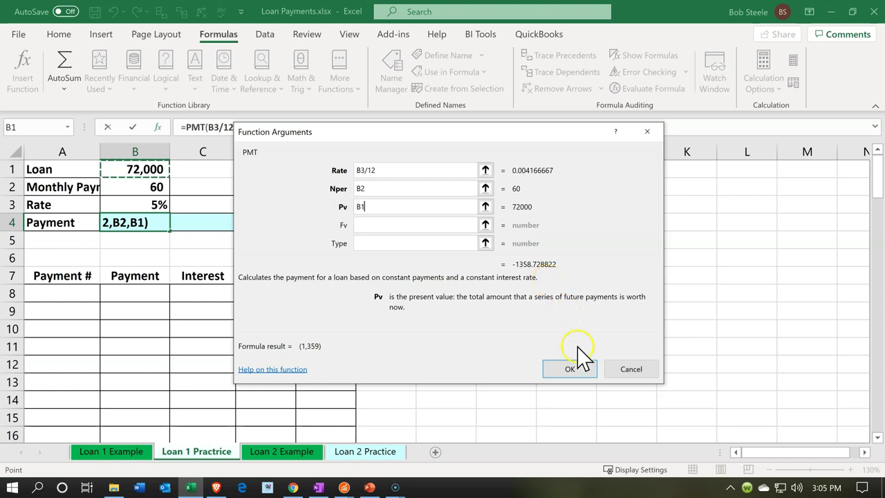
{"action": "left_click", "coordinate": [571, 368]}
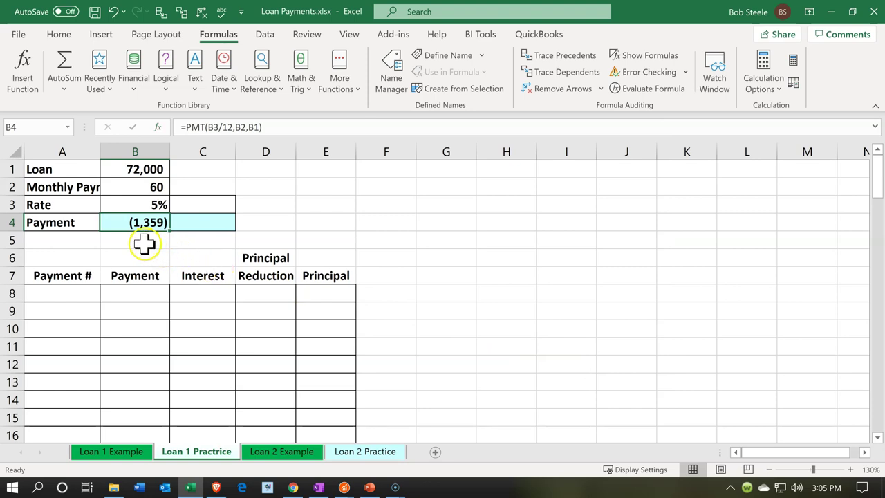
Negate the payment formula in B4 so it reads =-PMT(B3/12,B2,B1)
{"action": "double_click", "coordinate": [128, 223]}
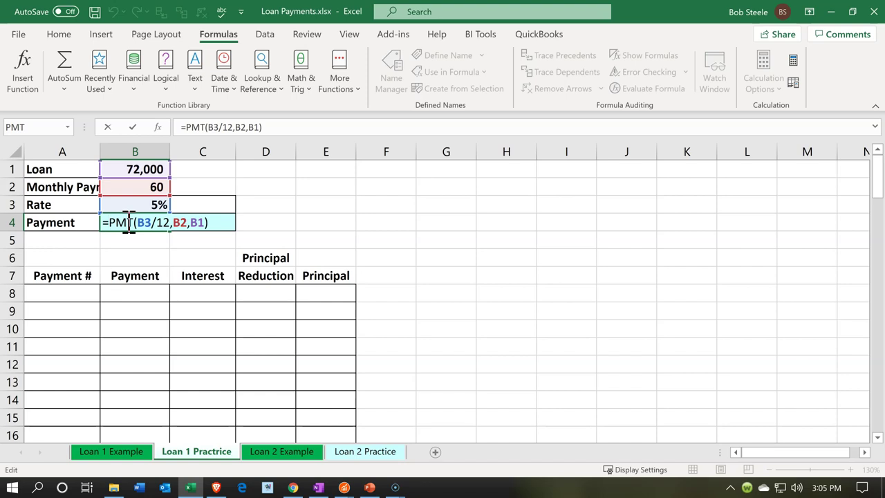
{"action": "type", "text": "-"}
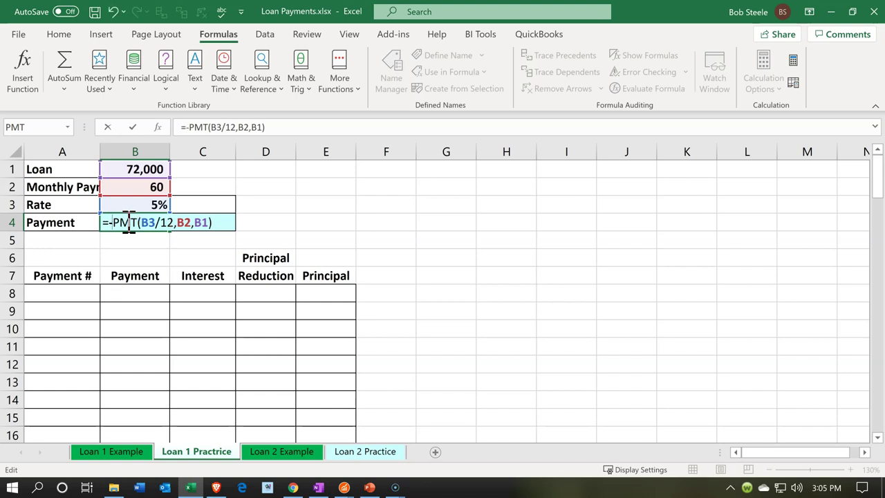
{"action": "key", "text": "Return"}
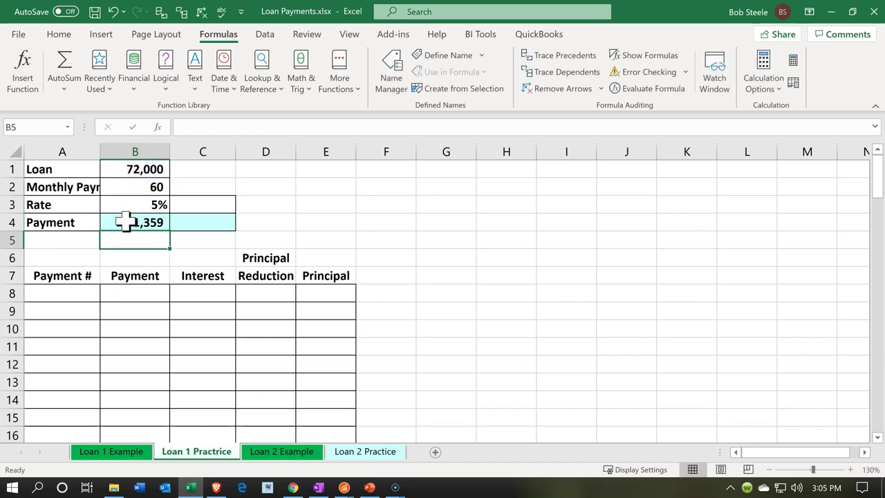
{"action": "left_click", "coordinate": [126, 222]}
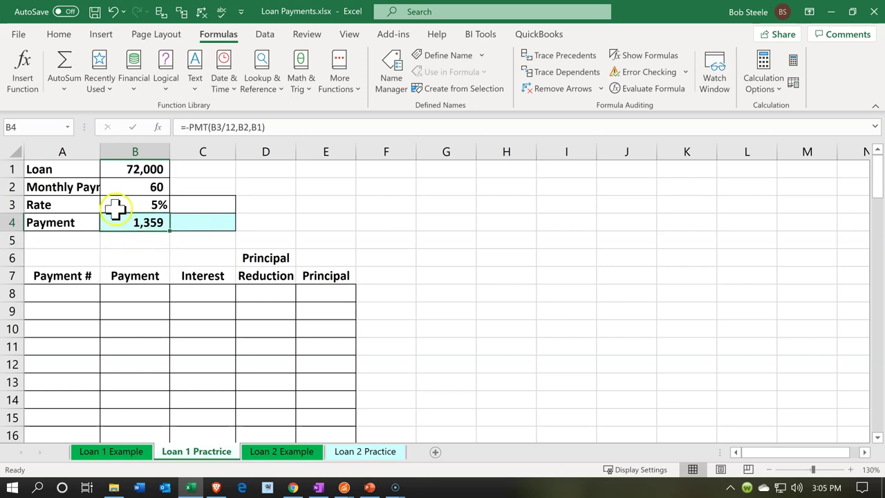
{"action": "left_click", "coordinate": [115, 201]}
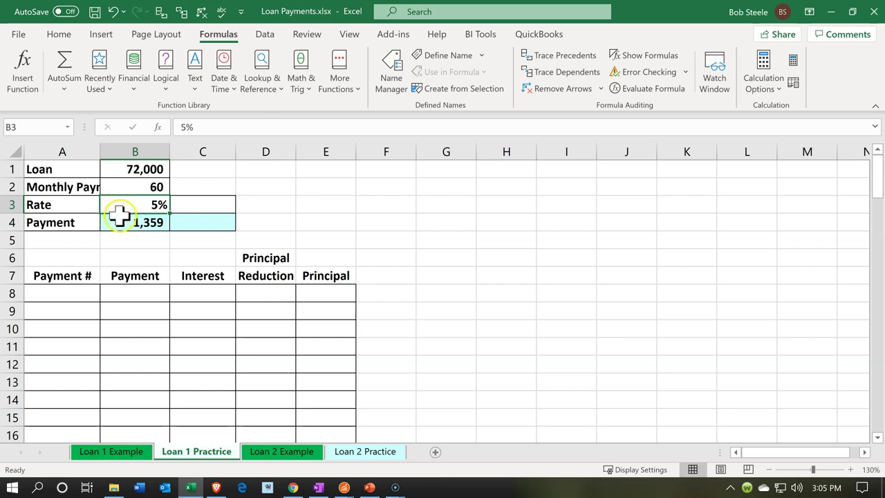
{"action": "left_click", "coordinate": [121, 219]}
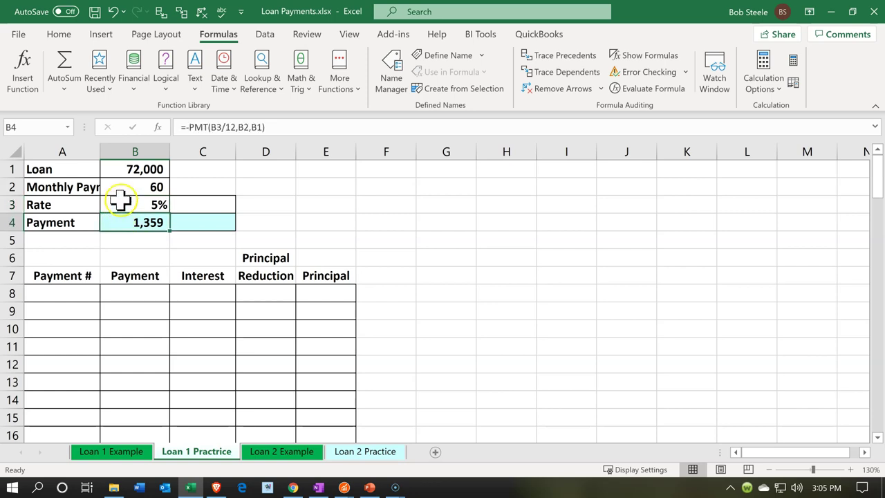
{"action": "left_click", "coordinate": [119, 201]}
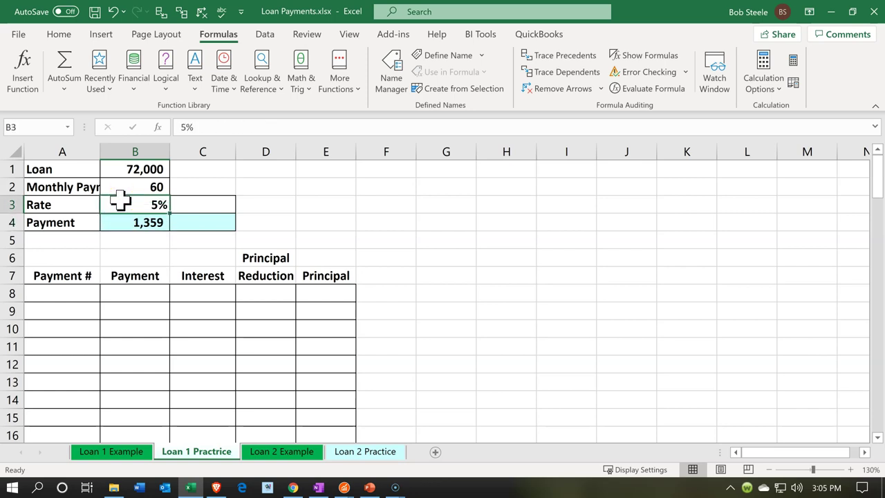
Copy the loan inputs and payment formula in B1:B4 into column C, starting at C1
{"action": "left_click_drag", "start_coordinate": [158, 168], "coordinate": [149, 218]}
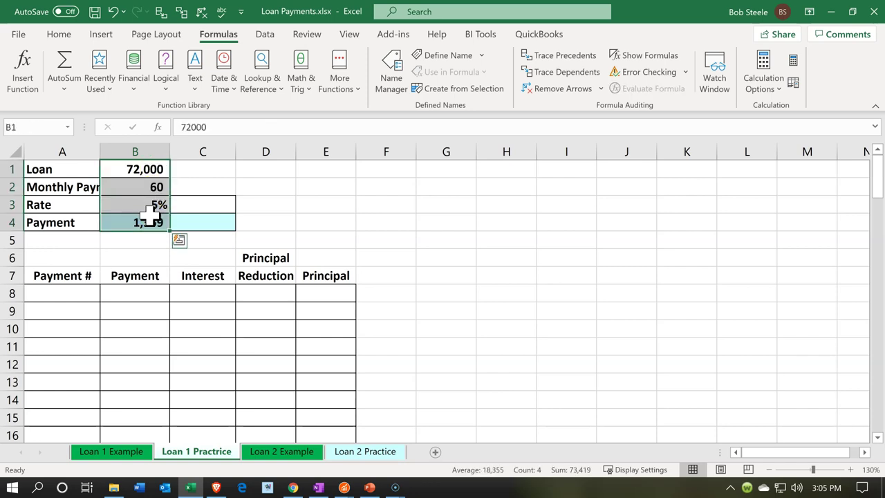
{"action": "key", "text": "ctrl+c"}
{"action": "left_click", "coordinate": [203, 170]}
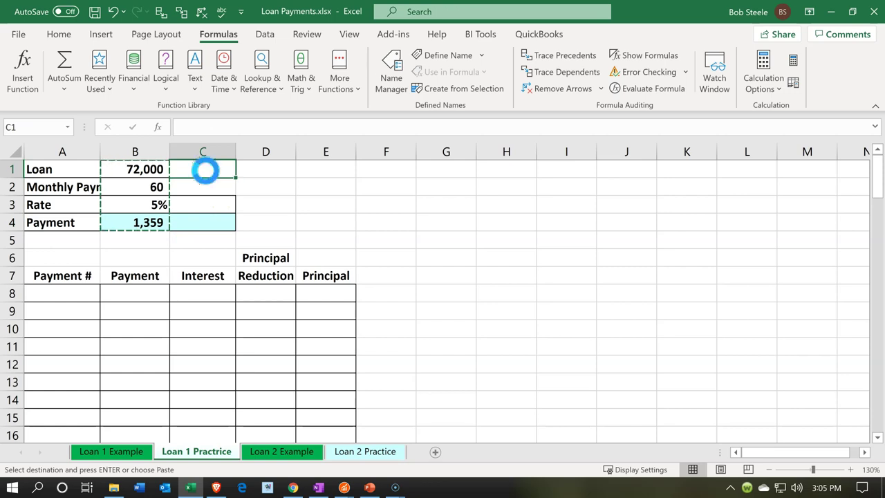
{"action": "key", "text": "ctrl+v"}
Set the rate of the copied loan in cell C3 to 0%
{"action": "left_click", "coordinate": [216, 205]}
{"action": "type", "text": "0"}
{"action": "key", "text": "Return"}
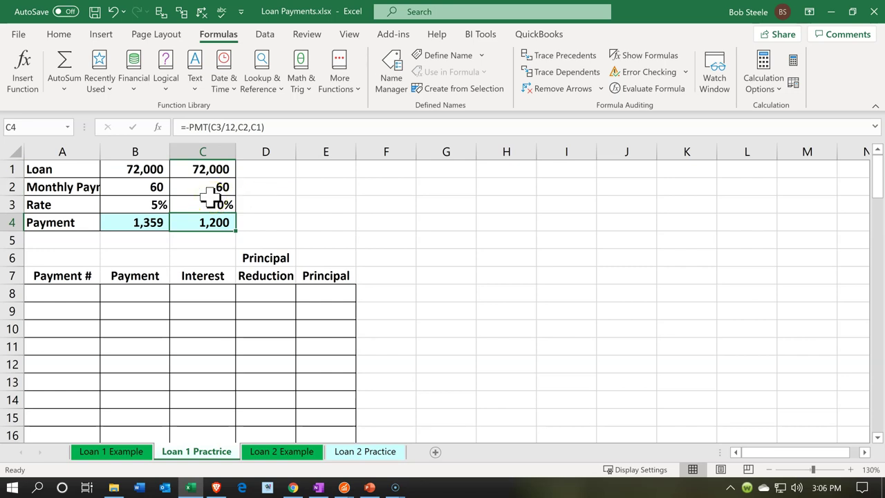
Examine the PMT formula in C4 and the cells it references, comparing it with the payment in B4
{"action": "double_click", "coordinate": [216, 222]}
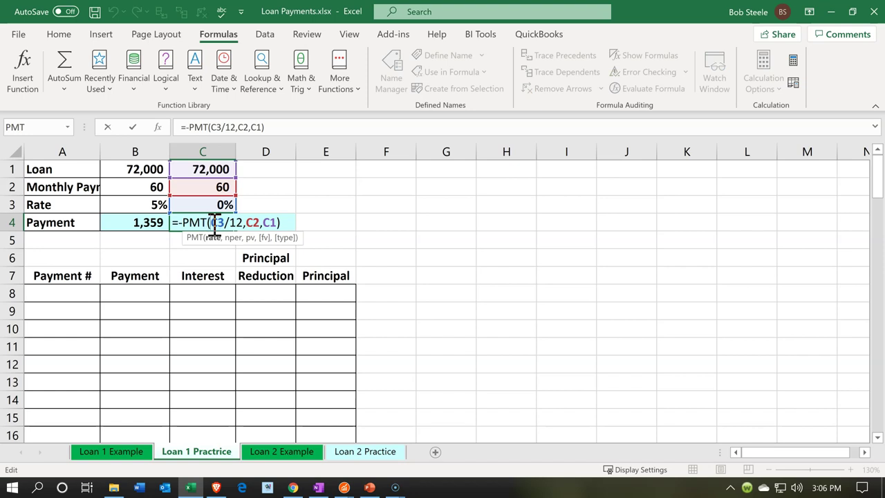
{"action": "key", "text": "shift+Return"}
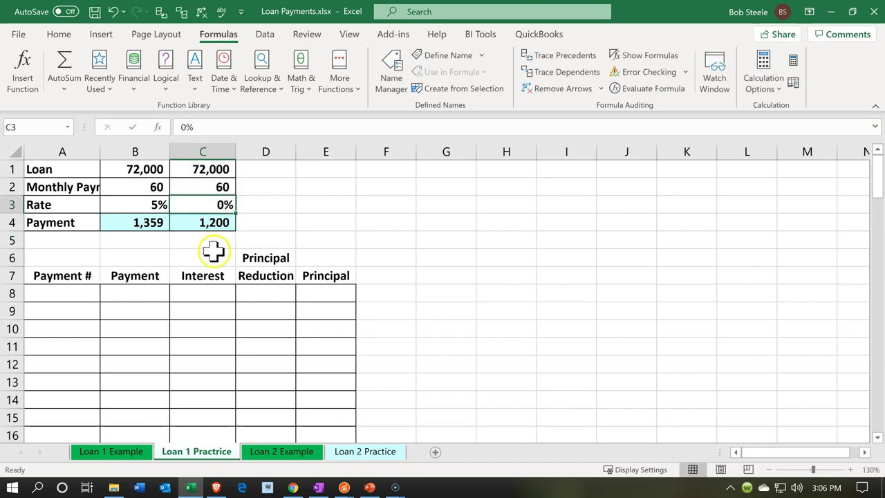
{"action": "left_click", "coordinate": [205, 221]}
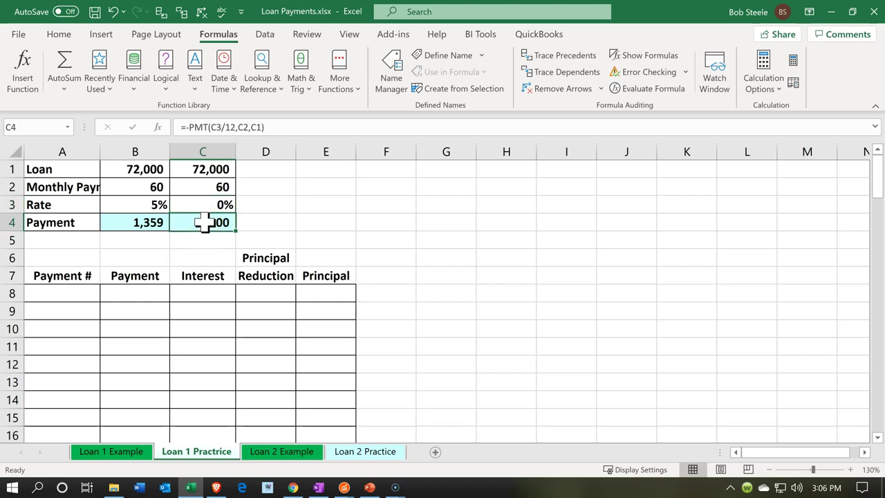
{"action": "key", "text": "Left"}
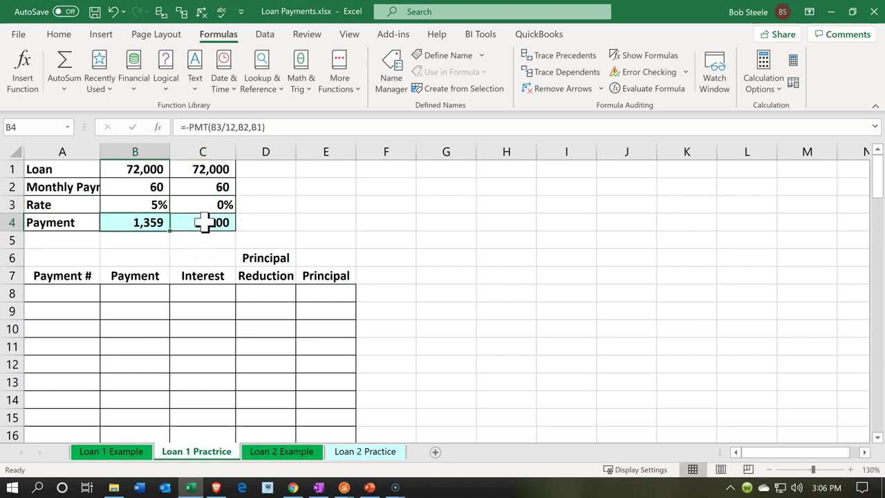
{"action": "key", "text": "Right"}
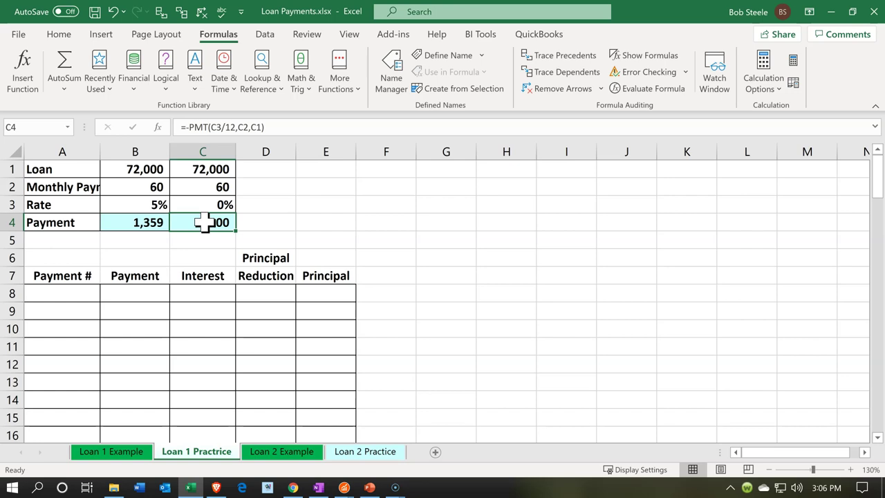
{"action": "double_click", "coordinate": [206, 222]}
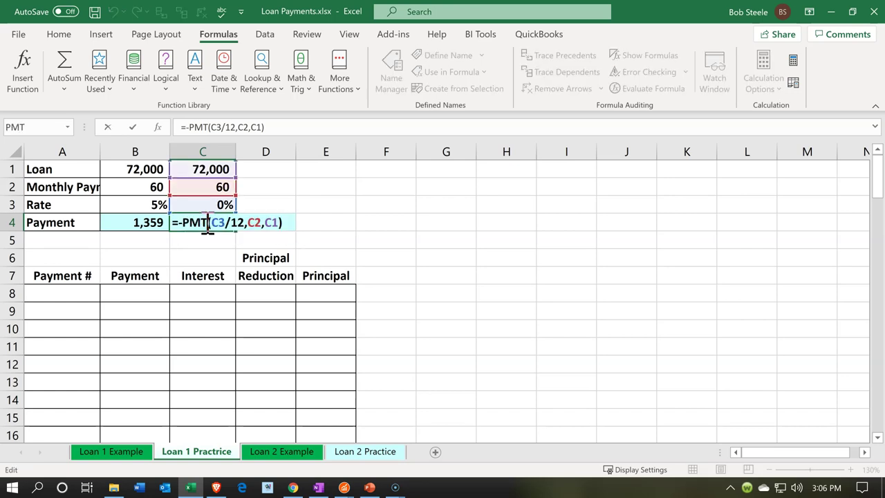
{"action": "key", "text": "Return"}
Highlight the rate cell C3 of the copied loan with a yellow fill
{"action": "left_click", "coordinate": [198, 205]}
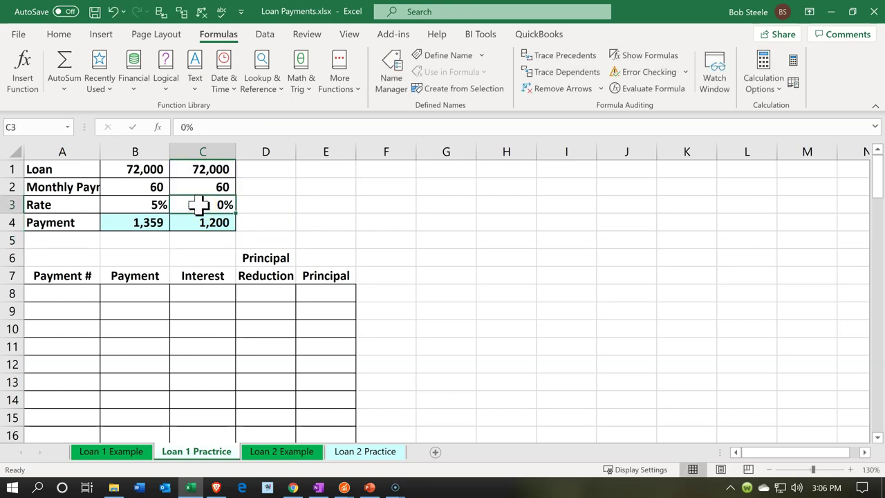
{"action": "right_click", "coordinate": [198, 205]}
{"action": "left_click", "coordinate": [249, 78]}
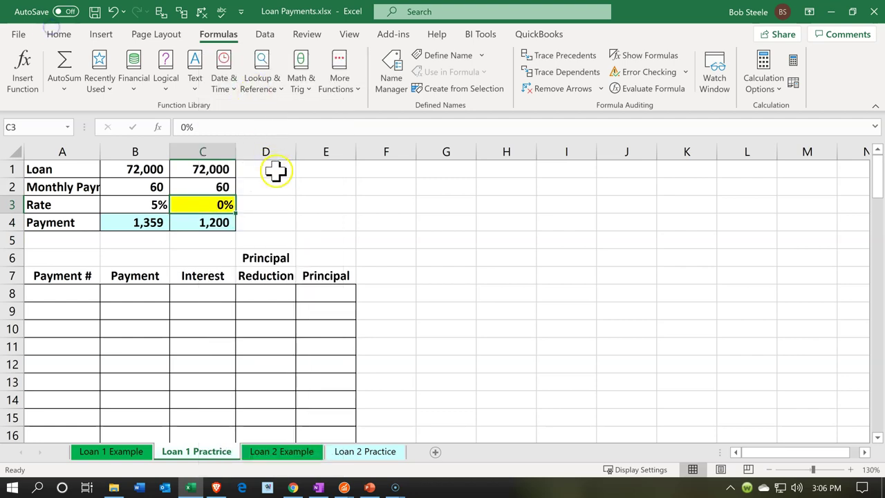
{"action": "left_click", "coordinate": [302, 227]}
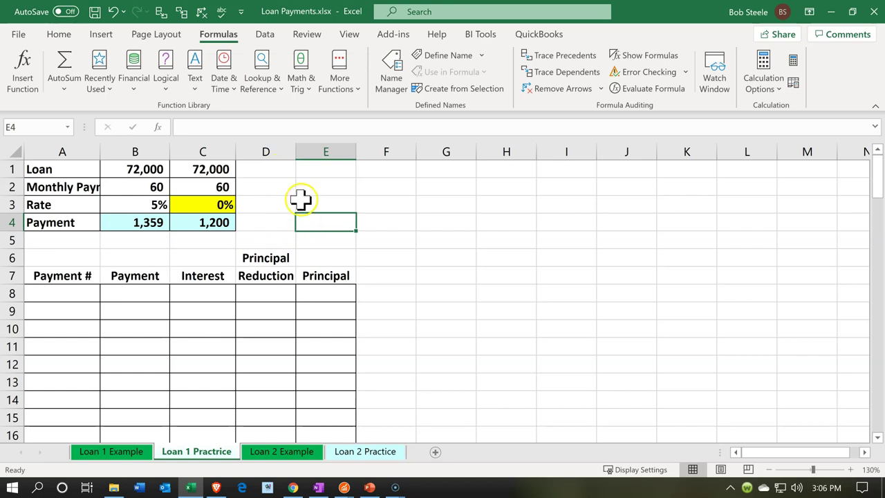
{"action": "left_click", "coordinate": [228, 225]}
{"action": "left_click", "coordinate": [152, 220]}
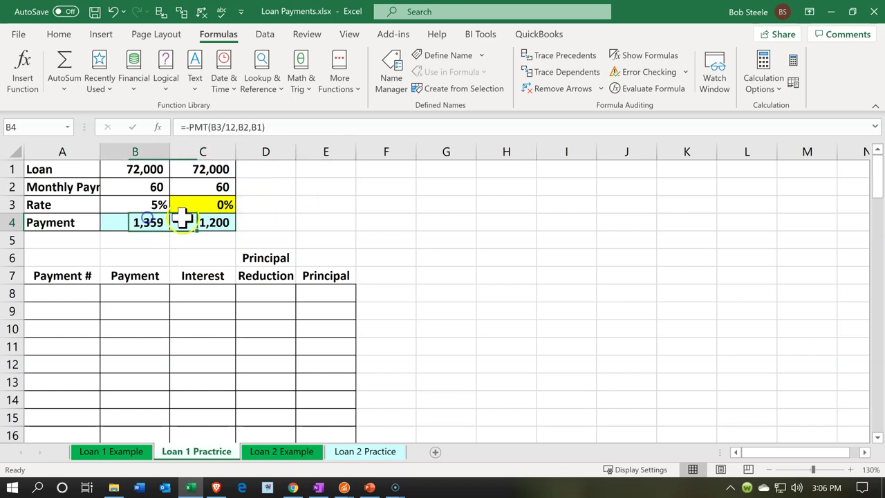
{"action": "left_click", "coordinate": [205, 202]}
{"action": "left_click", "coordinate": [194, 222]}
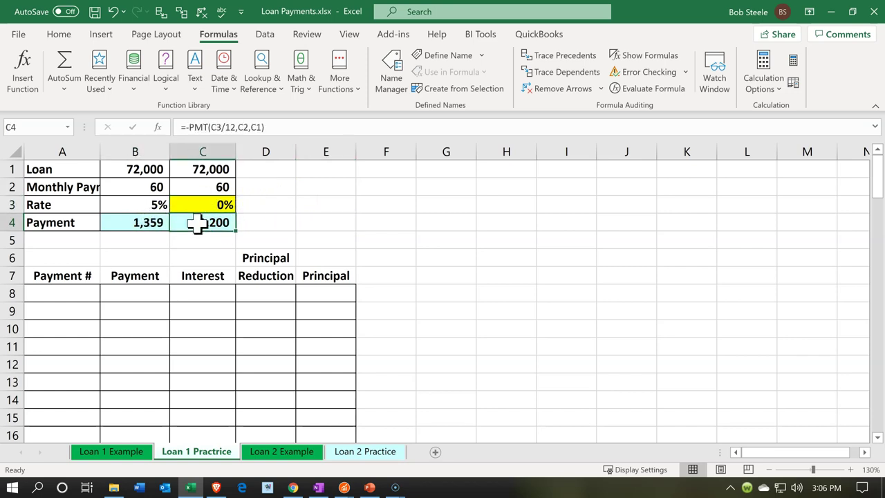
Run Goal Seek to bring the payment in C4 to 1359 by changing the rate in C3, and accept the solution
{"action": "left_click", "coordinate": [334, 216]}
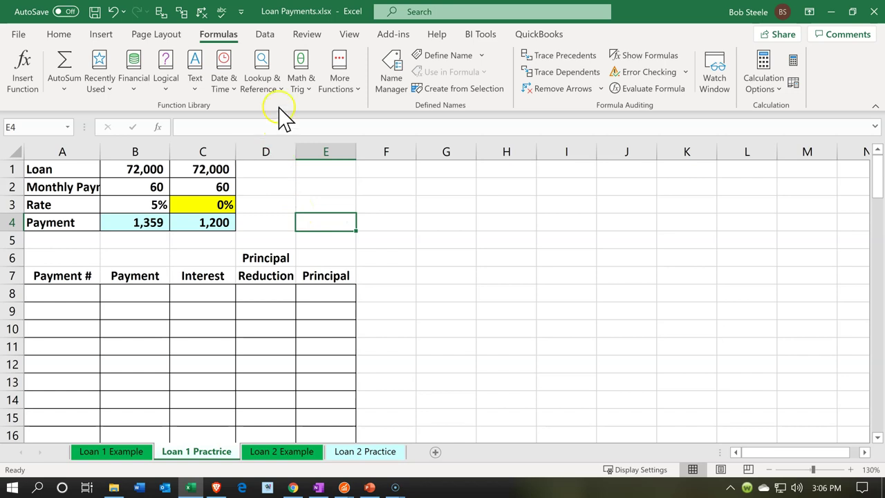
{"action": "left_click", "coordinate": [270, 40]}
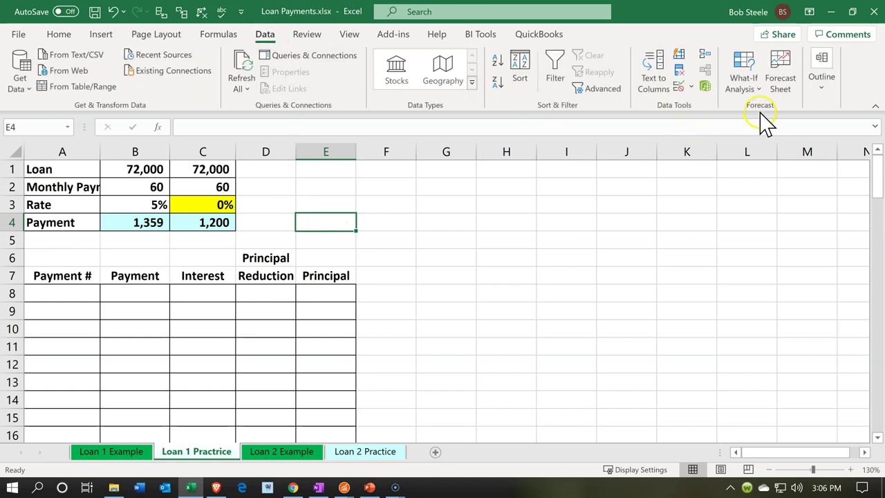
{"action": "left_click", "coordinate": [750, 88]}
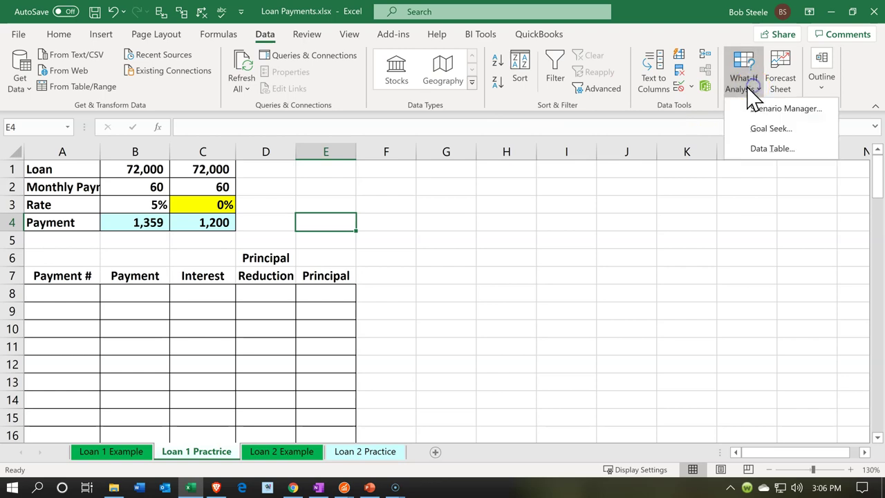
{"action": "left_click", "coordinate": [795, 132]}
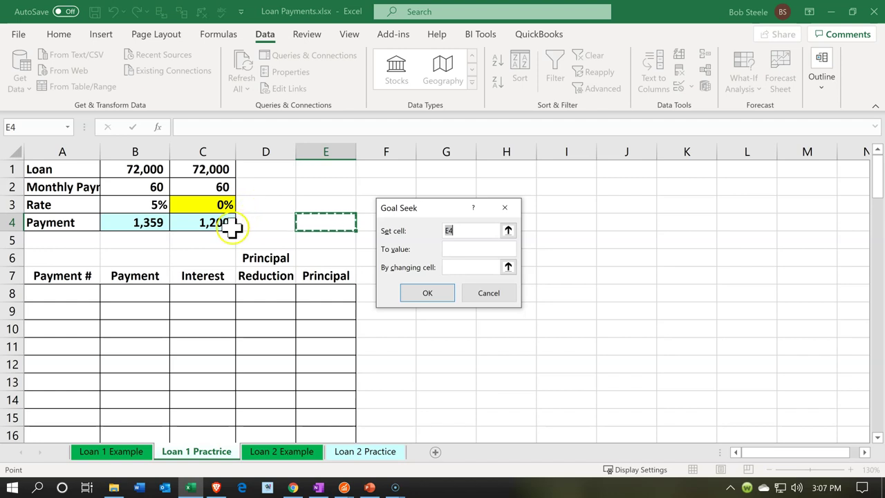
{"action": "left_click", "coordinate": [232, 224]}
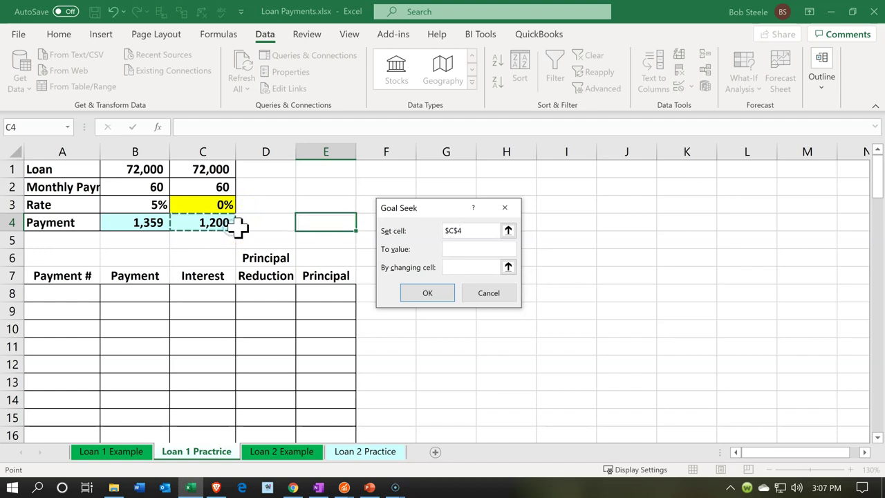
{"action": "left_click", "coordinate": [452, 250]}
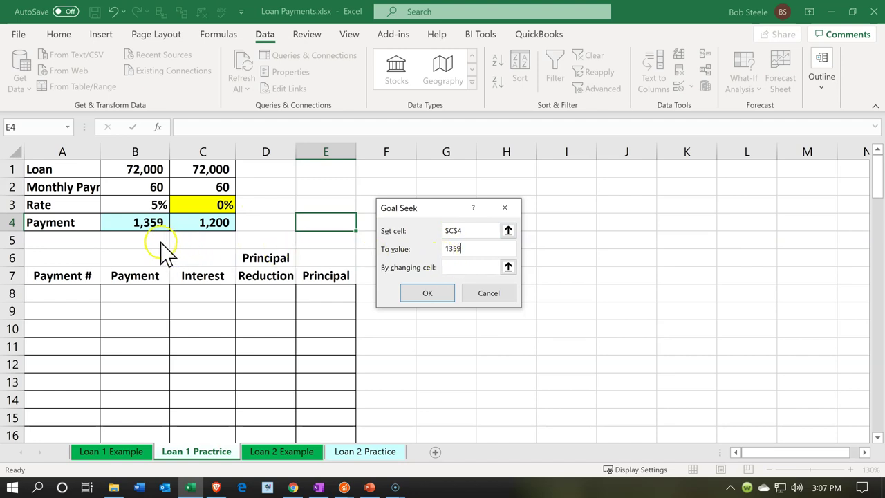
{"action": "left_click", "coordinate": [461, 267]}
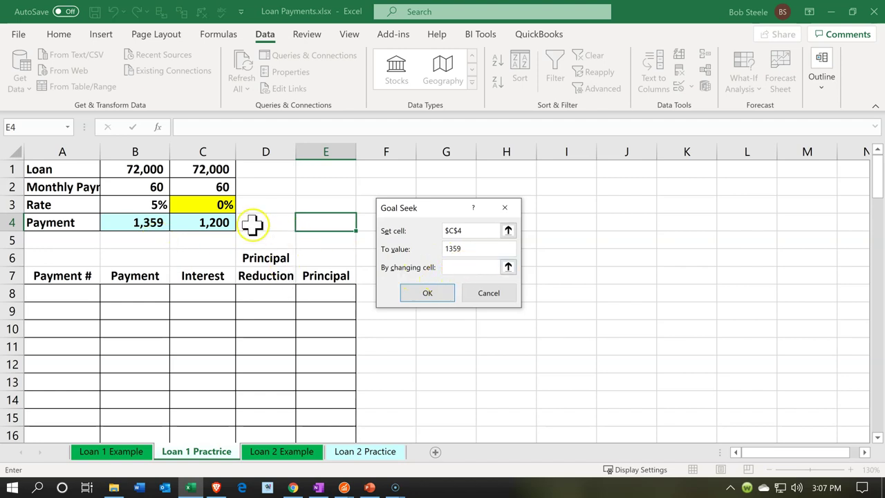
{"action": "left_click", "coordinate": [225, 206]}
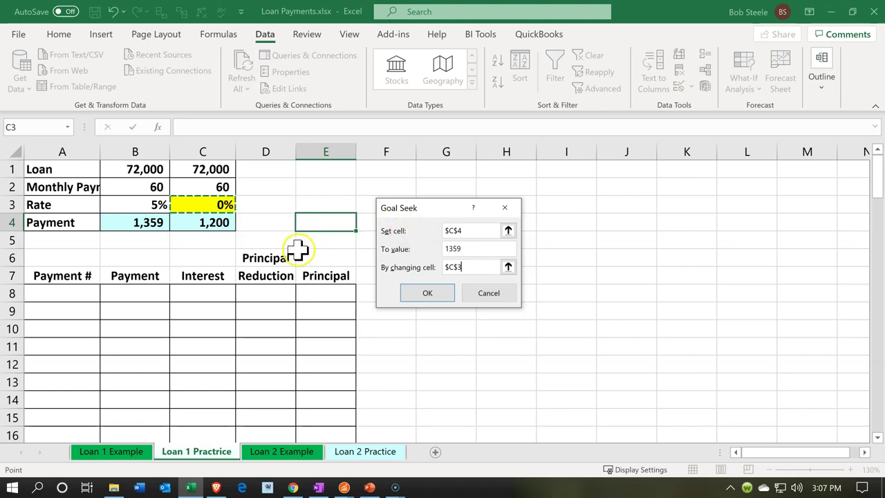
{"action": "left_click", "coordinate": [444, 265]}
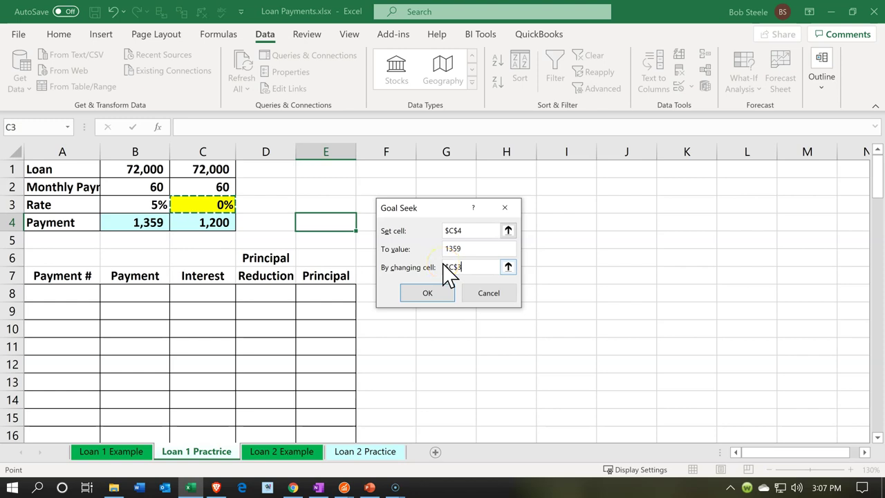
{"action": "left_click", "coordinate": [427, 293]}
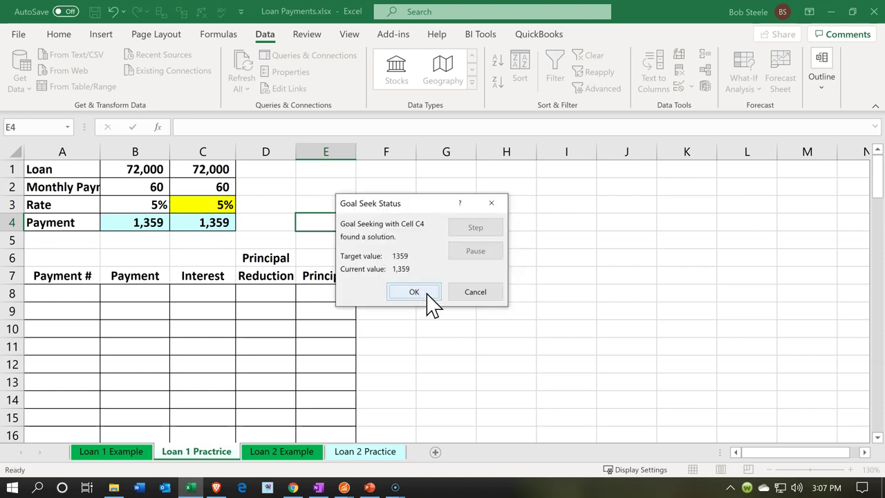
{"action": "left_click", "coordinate": [426, 294]}
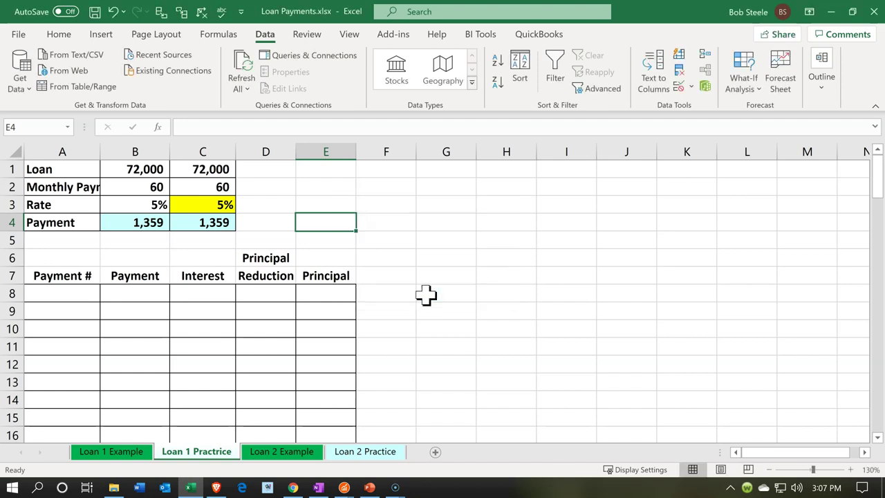
{"action": "left_click", "coordinate": [426, 295]}
Check the solved rate in C3 and clear the contents of the copied loan in C1:C4
{"action": "left_click", "coordinate": [228, 202]}
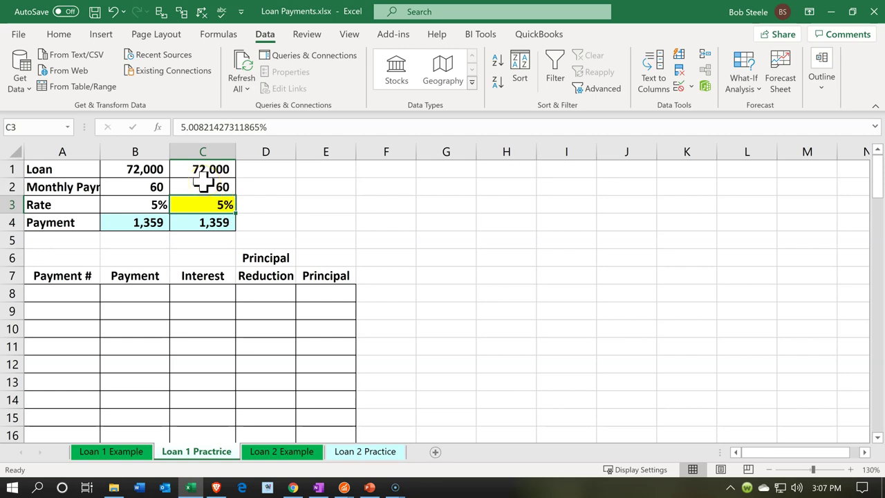
{"action": "left_click", "coordinate": [202, 182]}
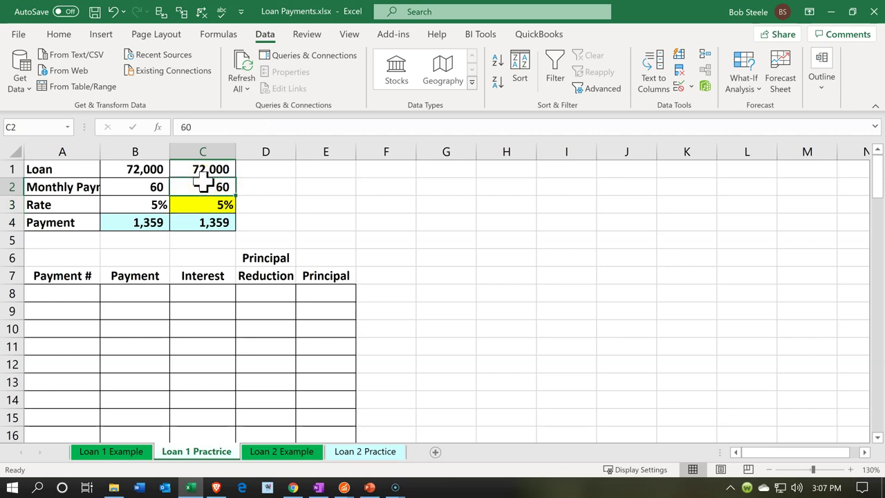
{"action": "left_click", "coordinate": [201, 169]}
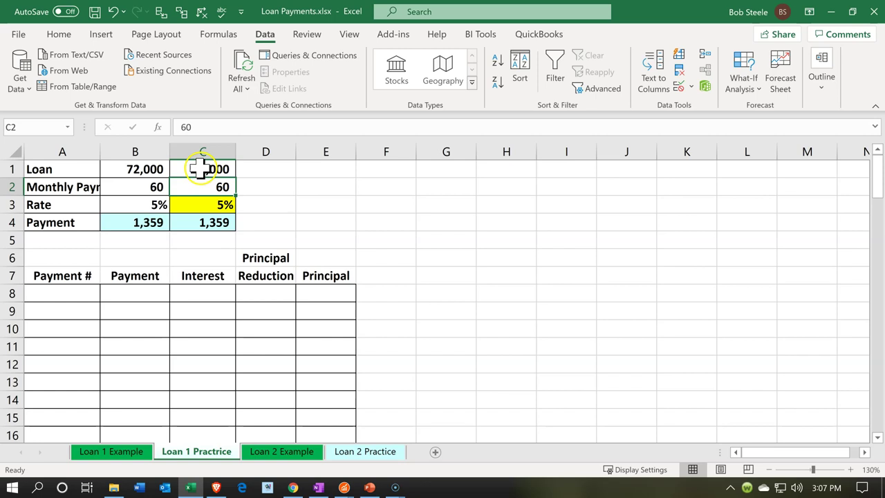
{"action": "left_click", "coordinate": [193, 222], "text": "shift"}
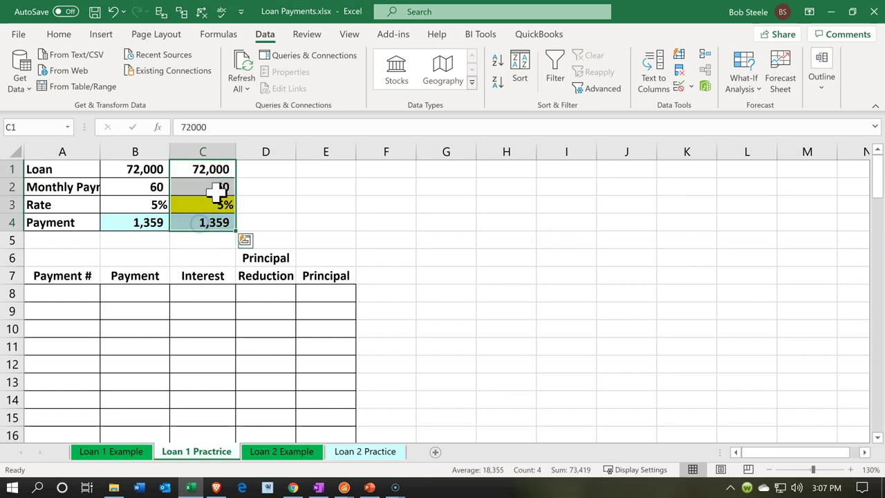
{"action": "key", "text": "Delete"}
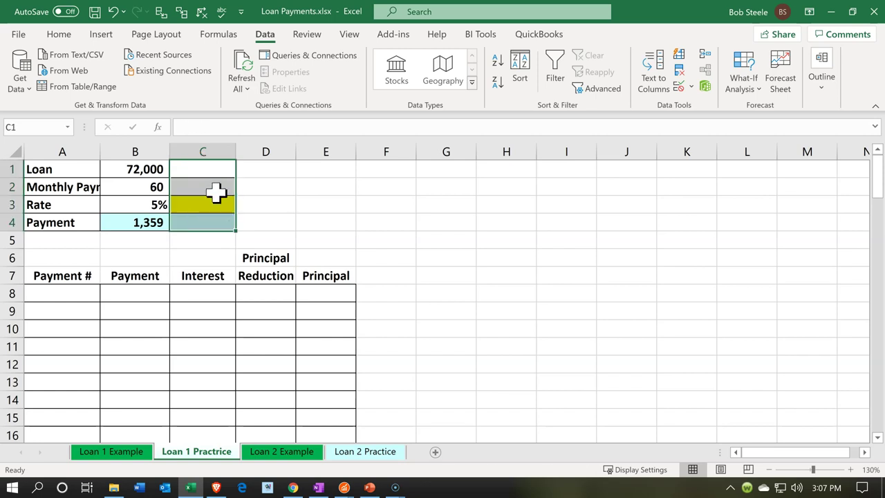
Number the amortization table's payments from 1 in A8 and 2 in A9, filling the series down to A68
{"action": "left_click", "coordinate": [93, 293]}
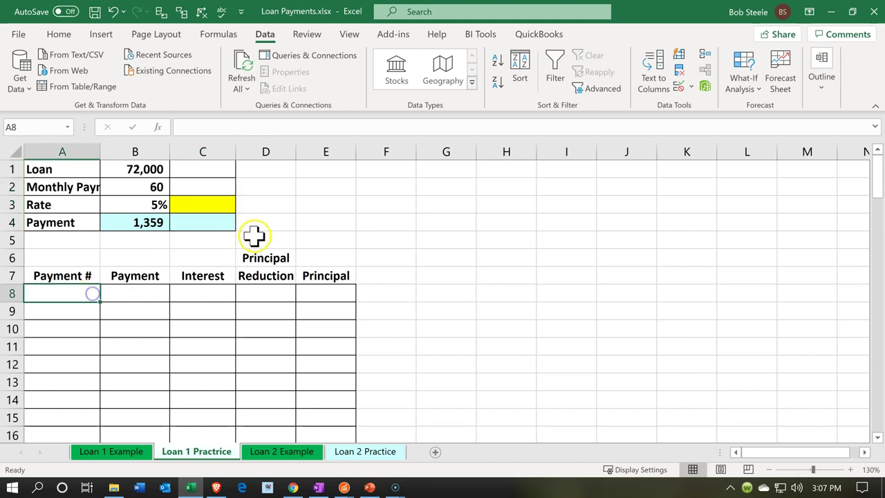
{"action": "type", "text": "1"}
{"action": "key", "text": "Return"}
{"action": "type", "text": "2"}
{"action": "key", "text": "Return"}
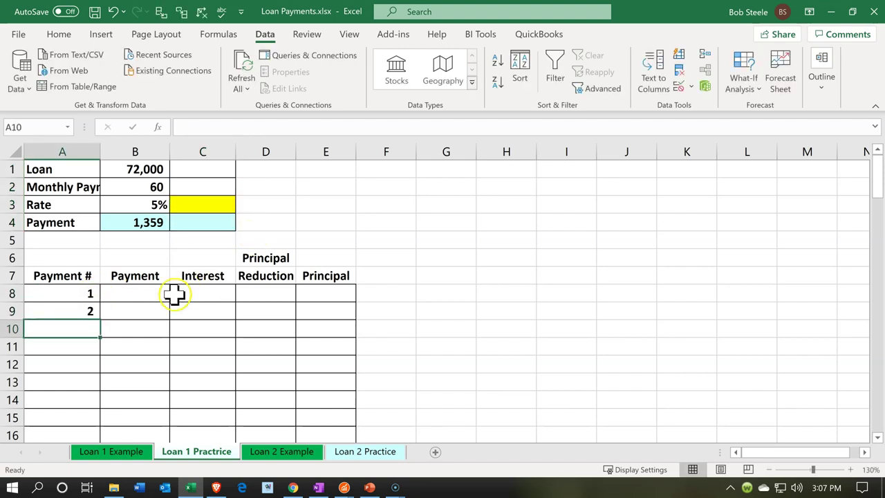
{"action": "left_click_drag", "start_coordinate": [81, 298], "coordinate": [94, 210]}
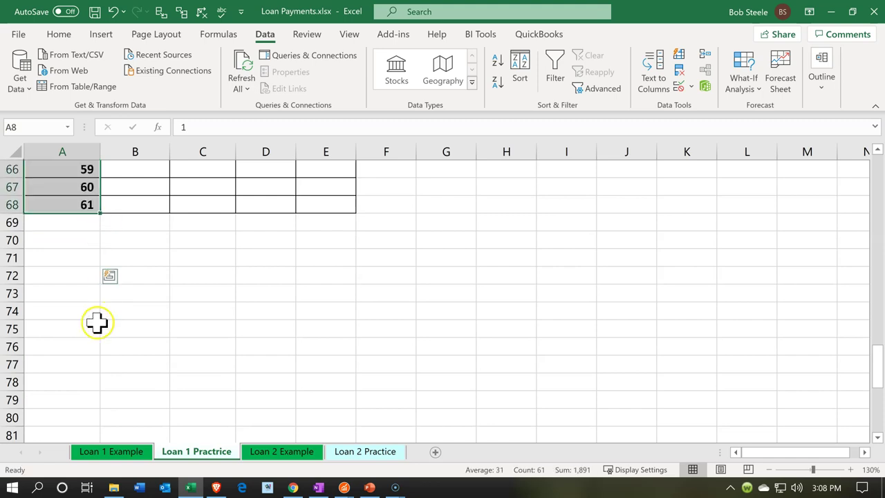
Renumber the payments starting with 0 in A8 and 1 in A9, and fill the series down to A68
{"action": "scroll", "coordinate": [97, 323], "scroll_direction": "up", "scroll_amount": 12}
{"action": "scroll", "coordinate": [96, 329], "scroll_direction": "up", "scroll_amount": 10}
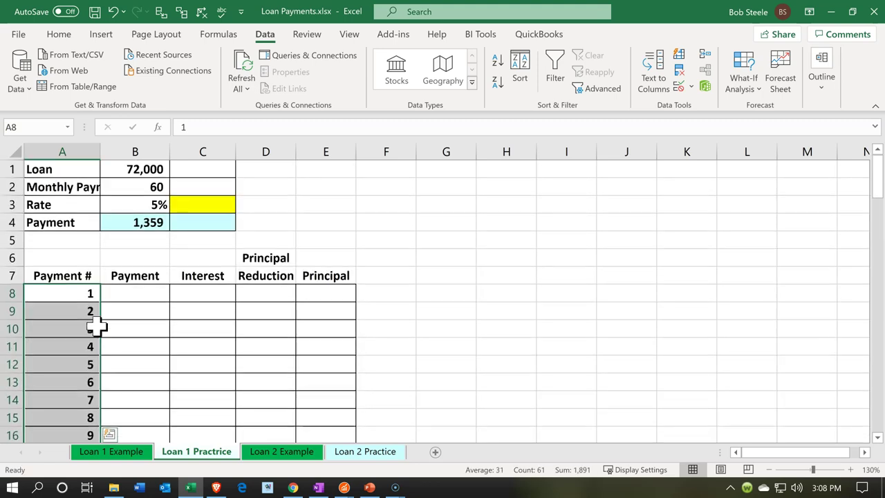
{"action": "left_click", "coordinate": [72, 296]}
{"action": "type", "text": "0"}
{"action": "key", "text": "Return"}
{"action": "type", "text": "1"}
{"action": "key", "text": "Return"}
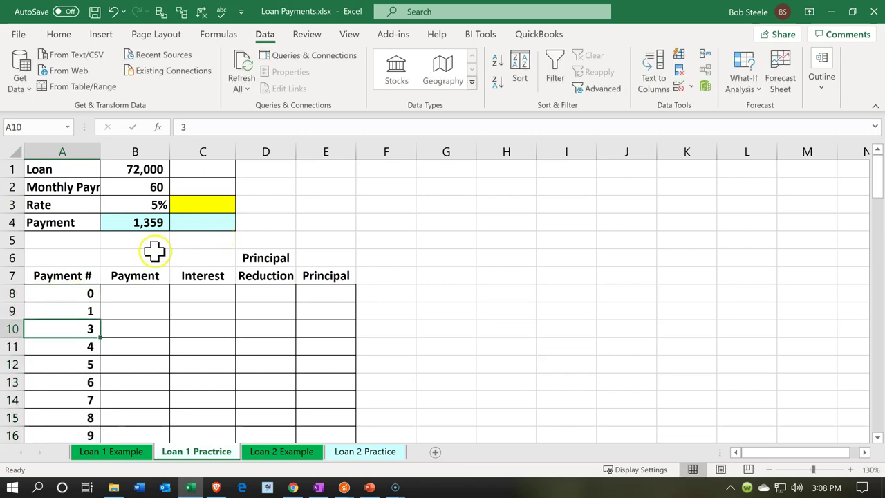
{"action": "left_click", "coordinate": [92, 295]}
{"action": "left_click_drag", "start_coordinate": [92, 296], "coordinate": [90, 308]}
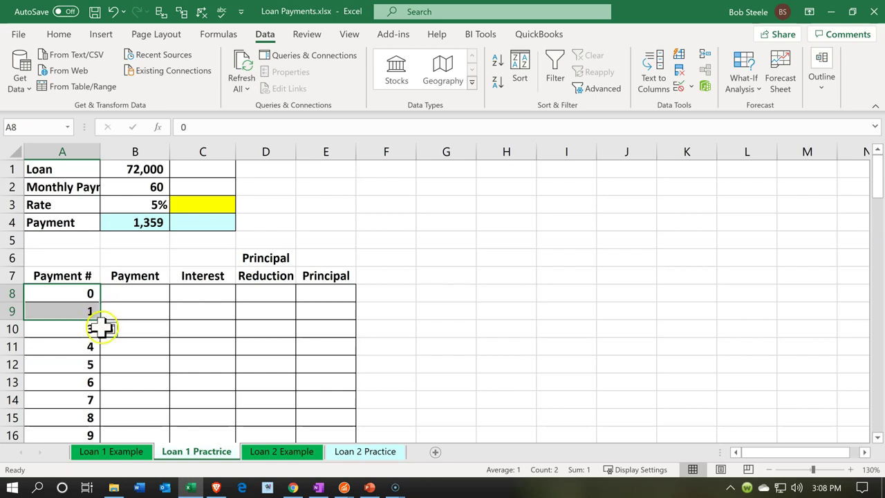
{"action": "mouse_move", "coordinate": [101, 320]}
{"action": "left_mouse_down"}
{"action": "mouse_move", "coordinate": [110, 384]}
{"action": "mouse_move", "coordinate": [104, 377]}
{"action": "mouse_move", "coordinate": [94, 419]}
{"action": "mouse_move", "coordinate": [90, 338]}
{"action": "left_mouse_up"}
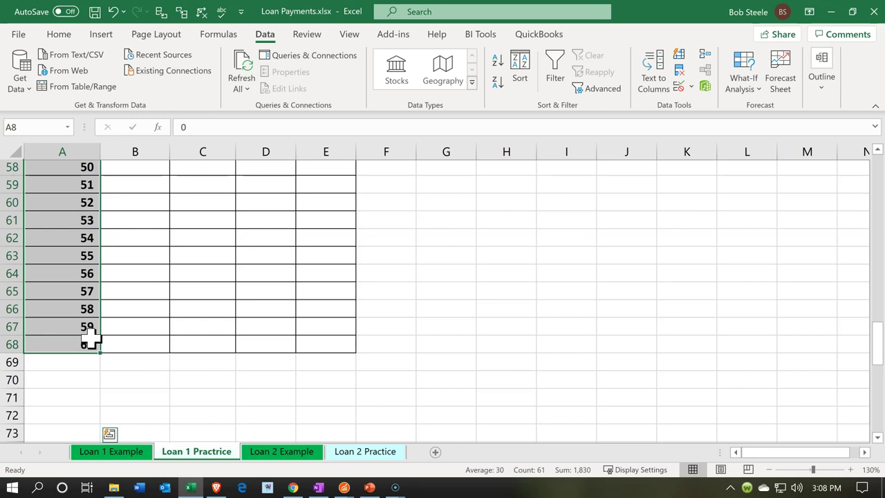
{"action": "key", "text": "ctrl+BackSpace"}
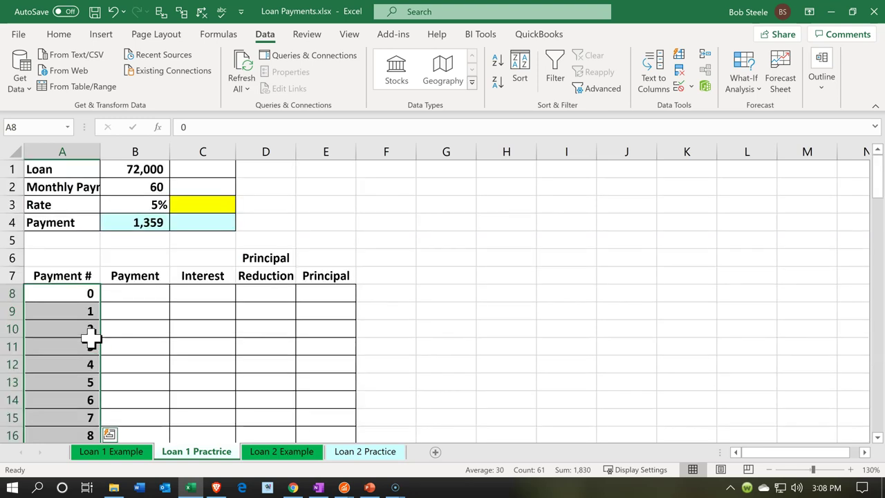
Try linking the payment 0 row's Payment cell B8 to the calculated payment in B4, and clear it again
{"action": "left_click", "coordinate": [135, 296]}
{"action": "type", "text": "="}
{"action": "key", "text": "Up"}
{"action": "key", "text": "Up"}
{"action": "key", "text": "Up"}
{"action": "key", "text": "Up"}
{"action": "key", "text": "Up"}
{"action": "key", "text": "Down"}
{"action": "key", "text": "Return"}
{"action": "key", "text": "Up"}
{"action": "key", "text": "Right"}
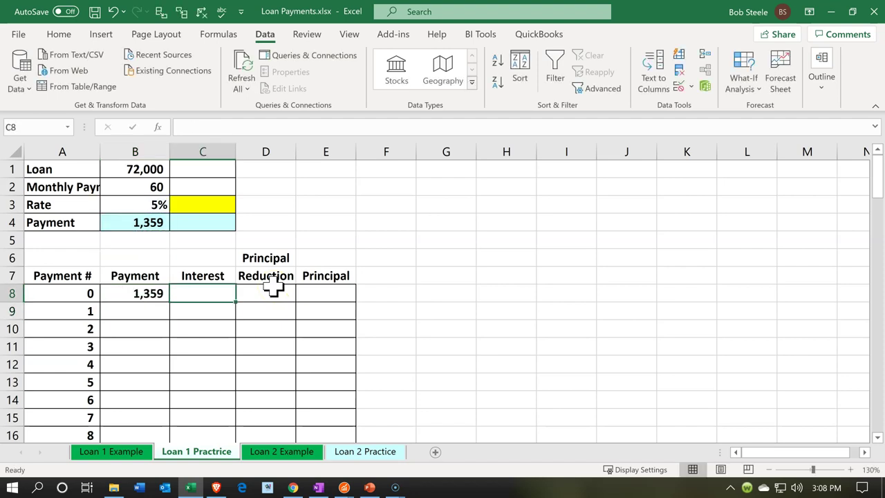
{"action": "key", "text": "Left"}
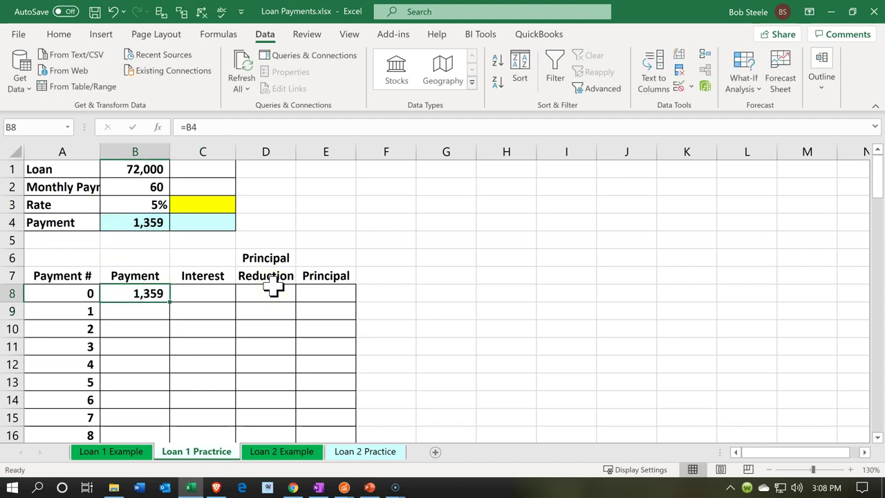
{"action": "key", "text": "Delete"}
Set the opening principal in E8 to the loan amount with the formula =B1
{"action": "key", "text": "Right"}
{"action": "key", "text": "Right"}
{"action": "key", "text": "Right"}
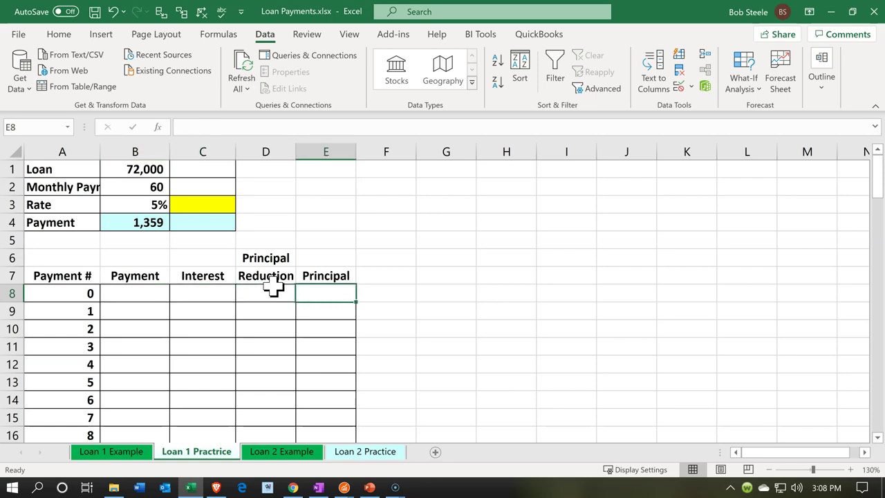
{"action": "type", "text": "="}
{"action": "key", "text": "Up"}
{"action": "key", "text": "Up"}
{"action": "key", "text": "Up"}
{"action": "key", "text": "Up"}
{"action": "key", "text": "Up"}
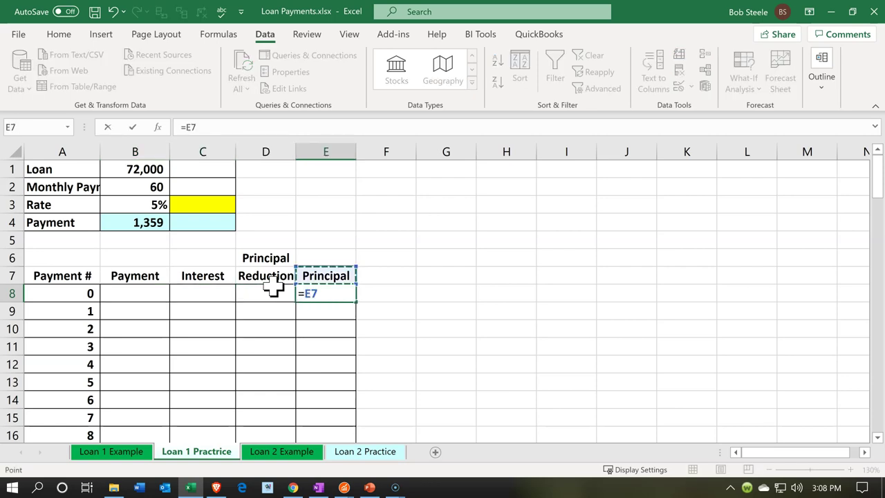
{"action": "key", "text": "Up"}
{"action": "key", "text": "Up"}
{"action": "key", "text": "Left"}
{"action": "key", "text": "Left"}
{"action": "key", "text": "Left"}
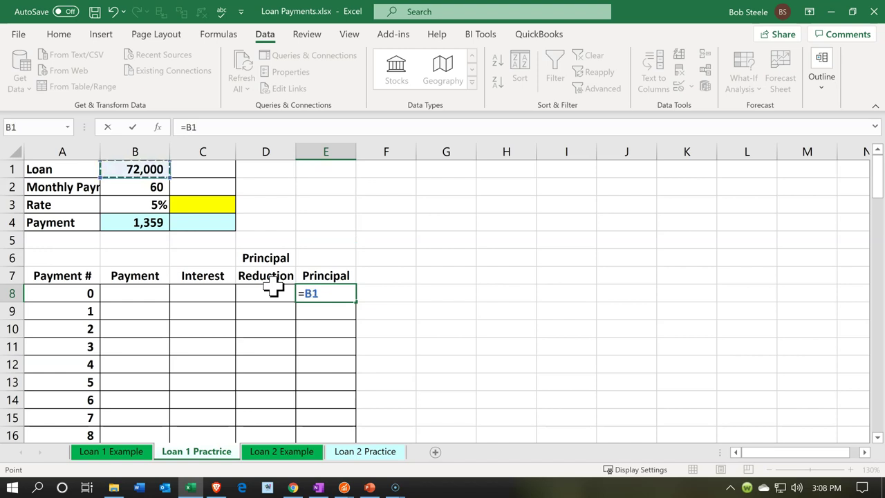
{"action": "key", "text": "Return"}
Link the first payment in B9 to the calculated monthly payment with the formula =B4
{"action": "key", "text": "Left"}
{"action": "key", "text": "Left"}
{"action": "key", "text": "Left"}
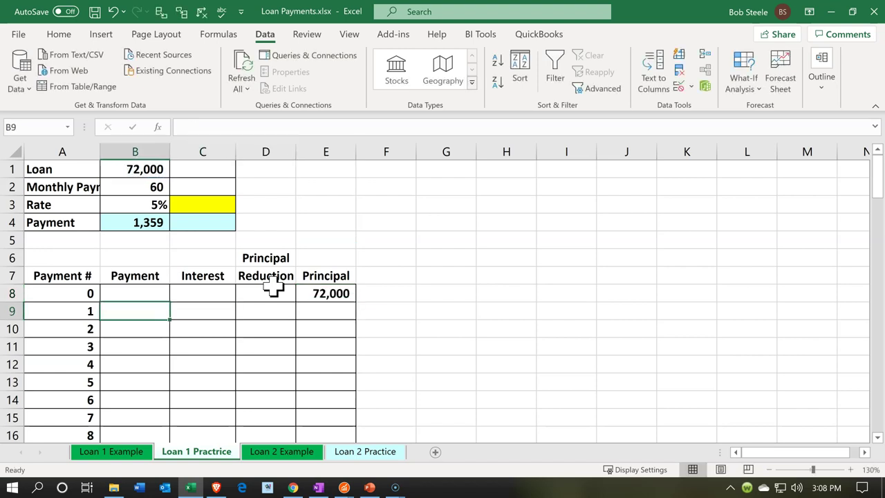
{"action": "type", "text": "="}
{"action": "key", "text": "Up"}
{"action": "key", "text": "Up"}
{"action": "key", "text": "Up"}
{"action": "key", "text": "Up"}
{"action": "key", "text": "Up"}
{"action": "key", "text": "Return"}
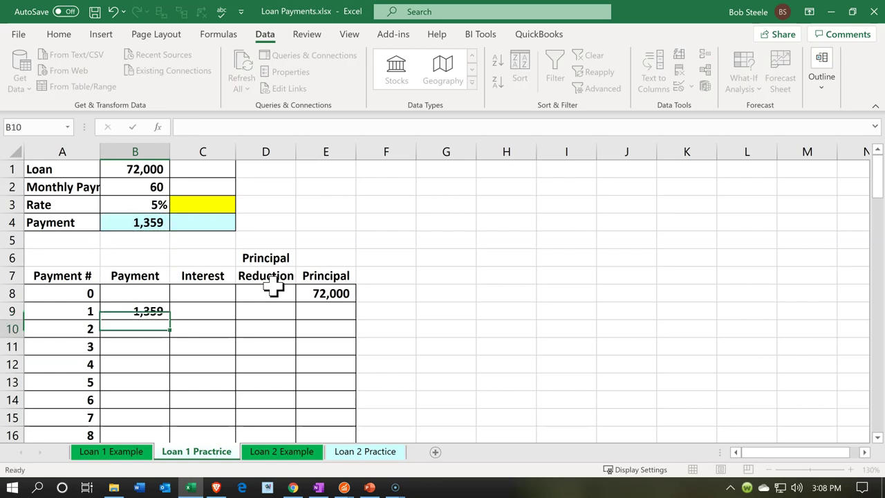
Calculate the first payment's interest in C9 with the formula =E8*B3/12
{"action": "key", "text": "Up"}
{"action": "key", "text": "Right"}
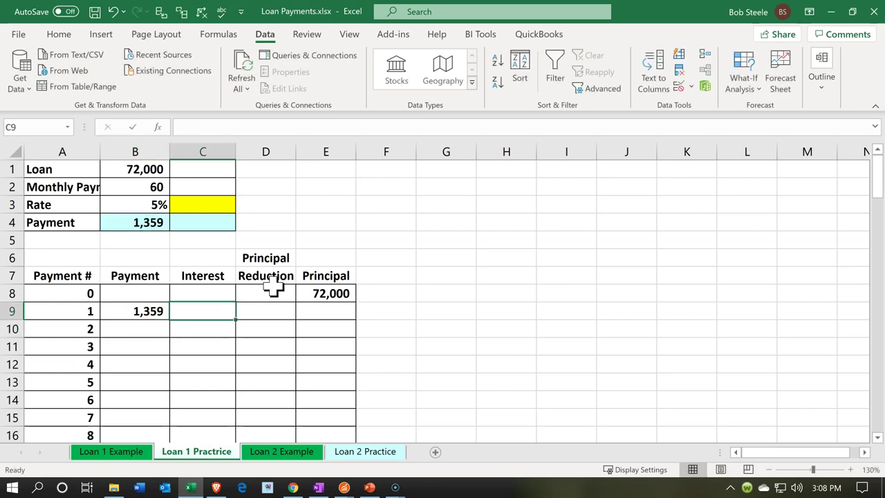
{"action": "type", "text": "="}
{"action": "key", "text": "Right"}
{"action": "key", "text": "Right"}
{"action": "key", "text": "Up"}
{"action": "key", "text": "Right"}
{"action": "key", "text": "Left"}
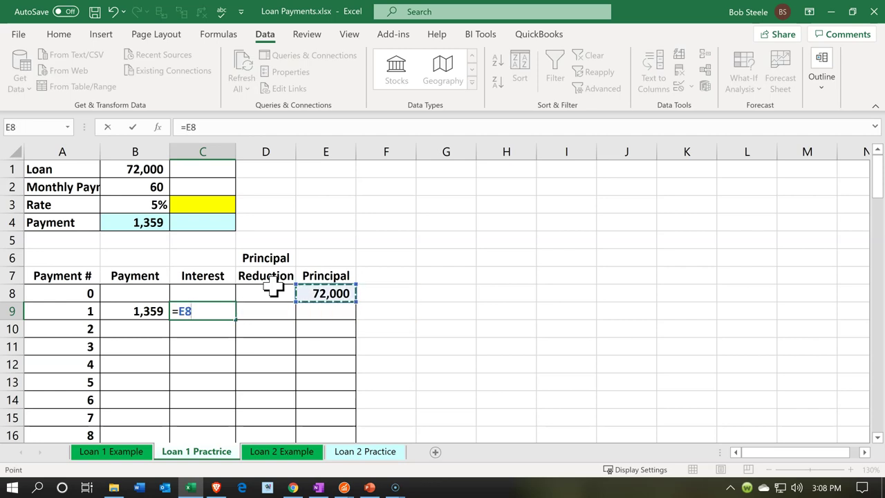
{"action": "type", "text": "*"}
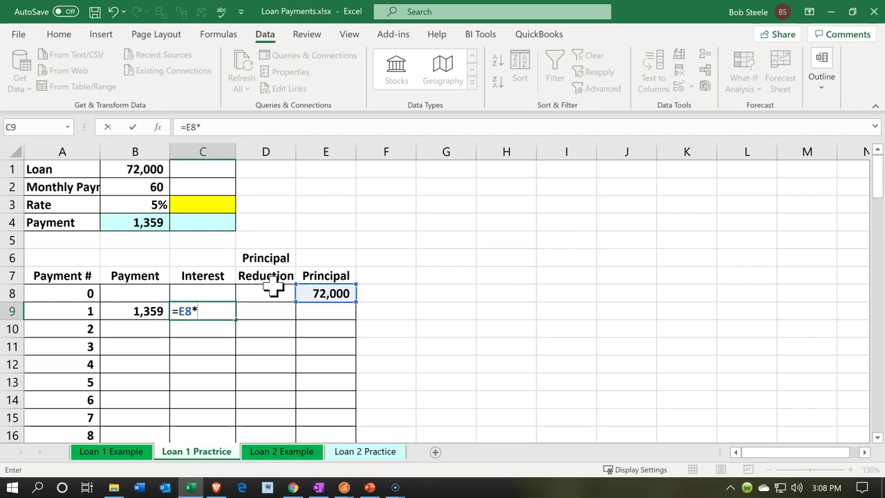
{"action": "key", "text": "Up"}
{"action": "key", "text": "Up"}
{"action": "key", "text": "Up"}
{"action": "key", "text": "Up"}
{"action": "key", "text": "Up"}
{"action": "key", "text": "Up"}
{"action": "key", "text": "Left"}
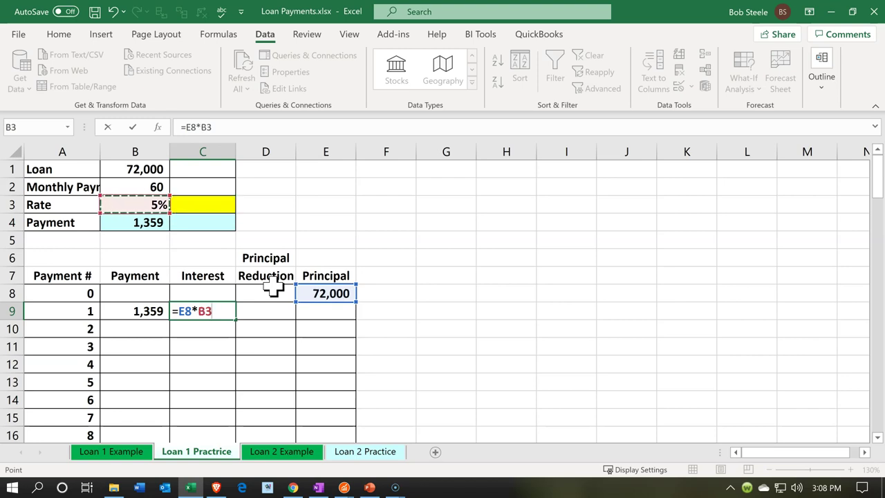
{"action": "type", "text": "/"}
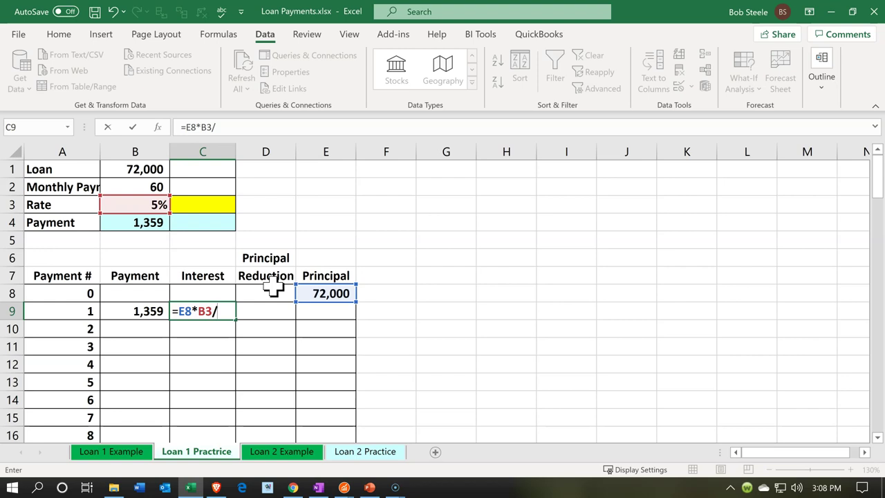
{"action": "type", "text": "12"}
{"action": "key", "text": "Return"}
{"action": "key", "text": "Up"}
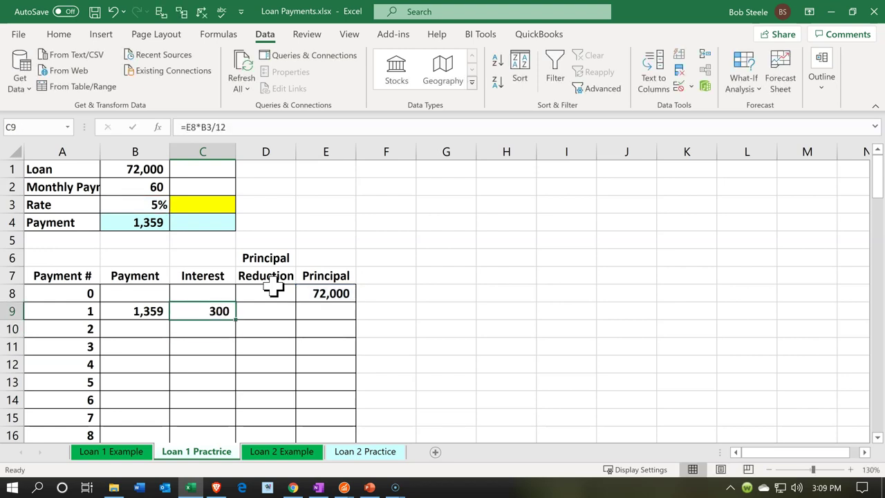
Check the first month's interest in Calculator by computing 72000 * 0.05 / 12, and close Calculator again
{"action": "key", "text": "XF86Calculator"}
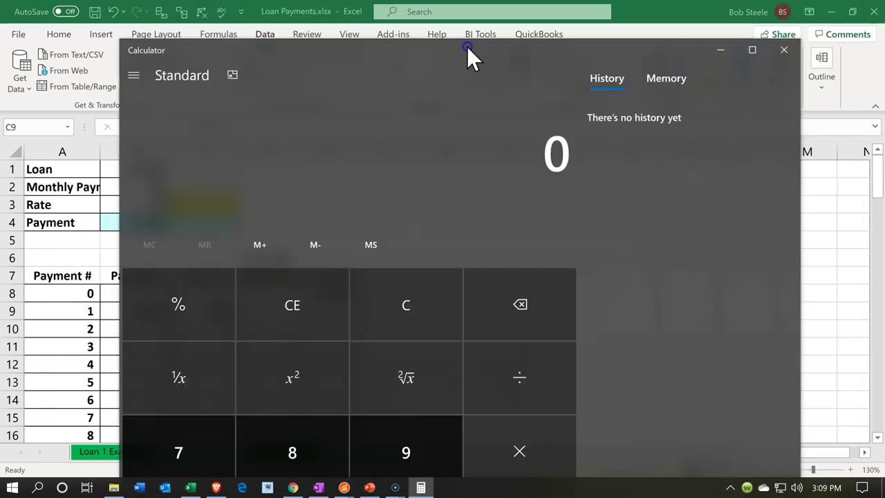
{"action": "left_click", "coordinate": [223, 80]}
{"action": "left_click_drag", "start_coordinate": [773, 32], "coordinate": [487, 169]}
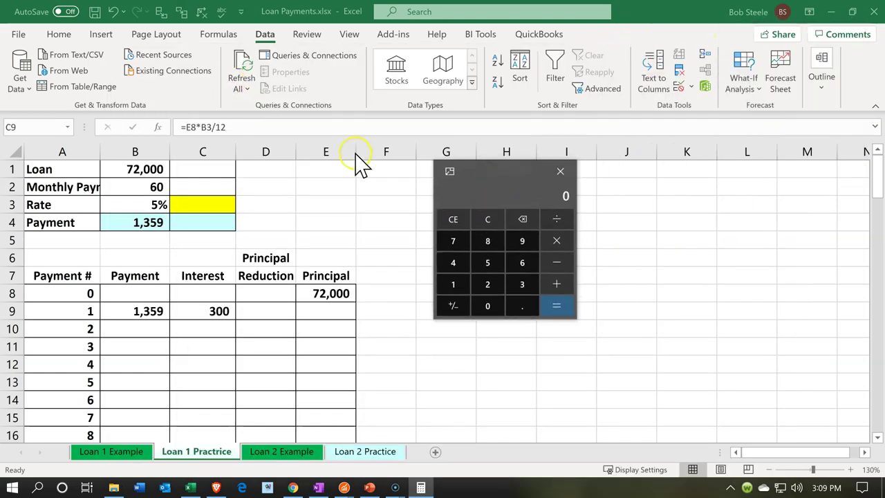
{"action": "type", "text": "72000"}
{"action": "type", "text": "*0.05"}
{"action": "key", "text": "Return"}
{"action": "type", "text": "/12"}
{"action": "key", "text": "Return"}
{"action": "left_click", "coordinate": [548, 161]}
{"action": "left_click", "coordinate": [559, 171]}
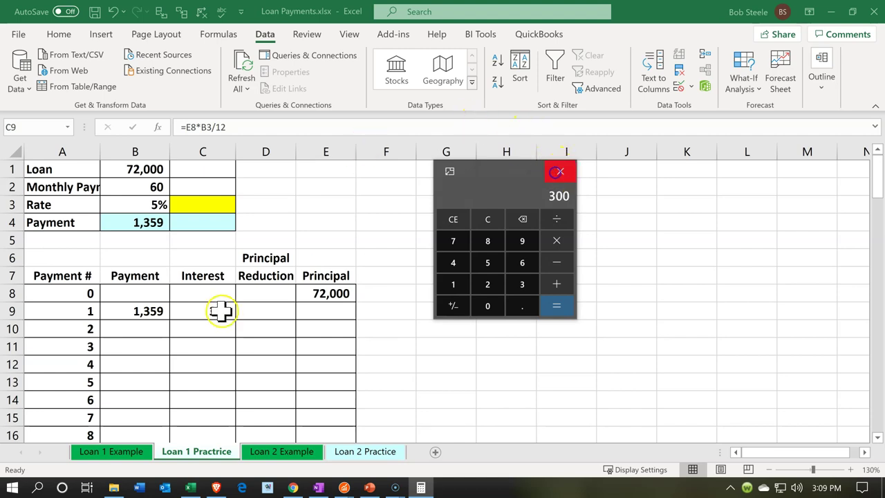
Calculate the first payment's principal reduction in D9 as payment minus interest with the formula =B9-C9
{"action": "left_click", "coordinate": [253, 315]}
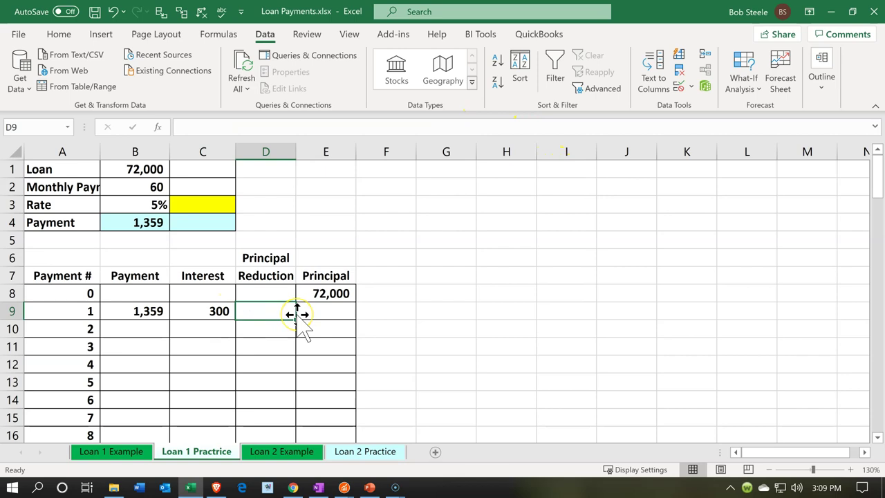
{"action": "type", "text": "="}
{"action": "key", "text": "Left"}
{"action": "key", "text": "Left"}
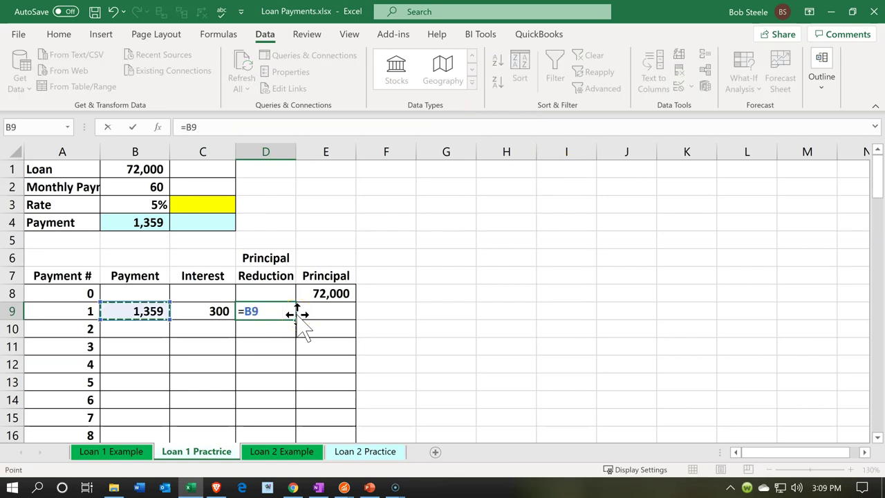
{"action": "type", "text": "-"}
{"action": "key", "text": "Left"}
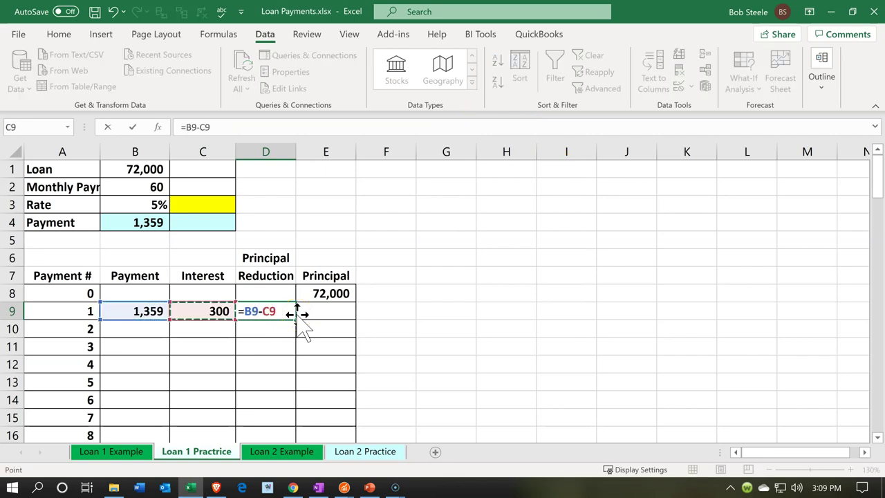
{"action": "key", "text": "Return"}
{"action": "key", "text": "Up"}
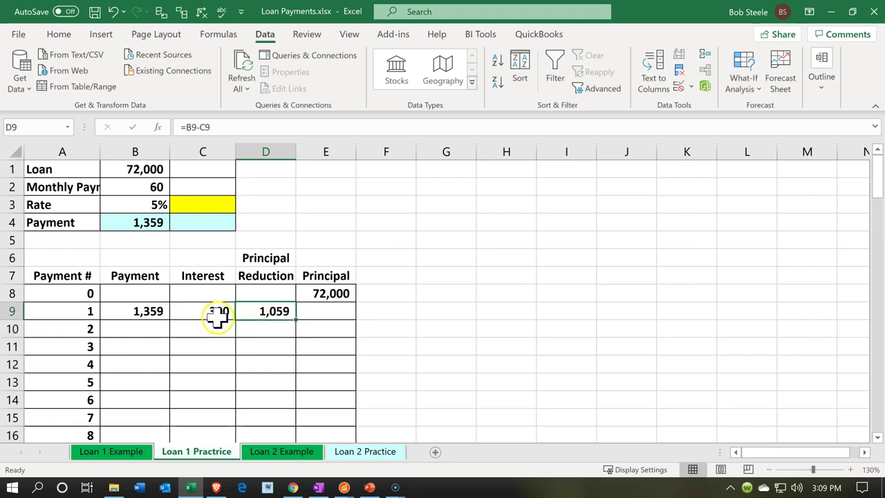
{"action": "key", "text": "Left"}
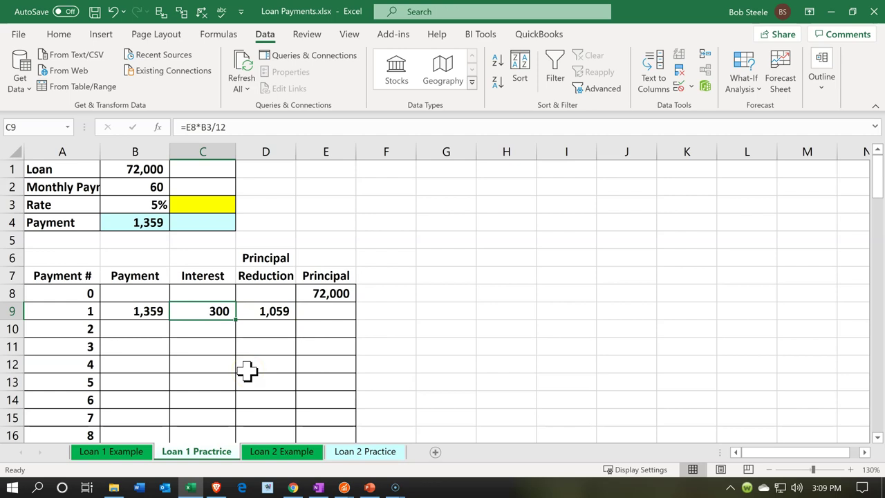
{"action": "key", "text": "Right"}
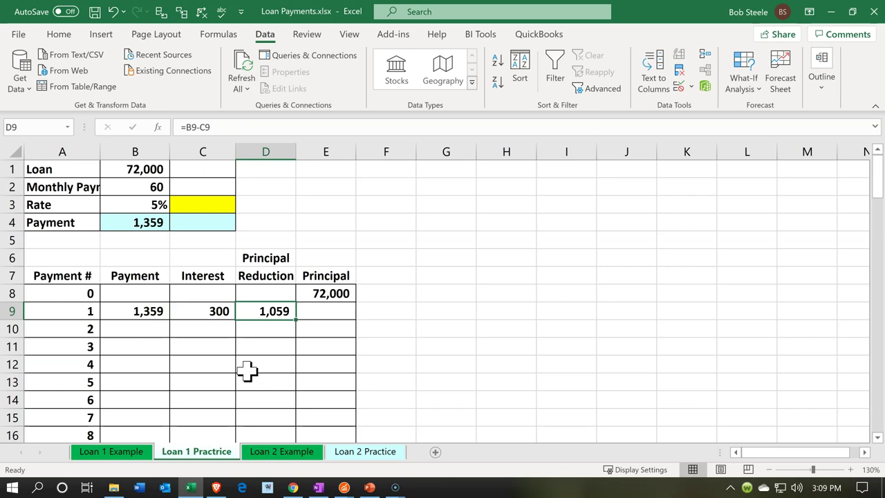
Calculate the remaining principal after the first payment in E9 with the formula =E8-D9
{"action": "key", "text": "Right"}
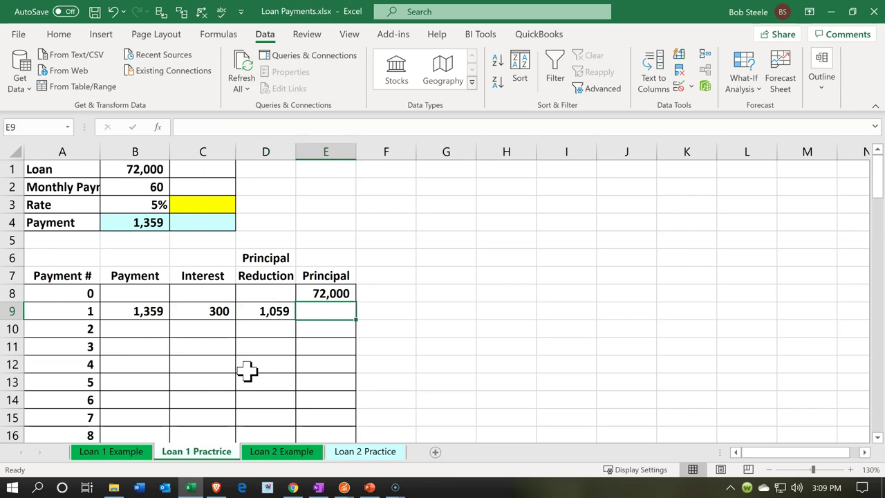
{"action": "type", "text": "="}
{"action": "key", "text": "Up"}
{"action": "type", "text": "-"}
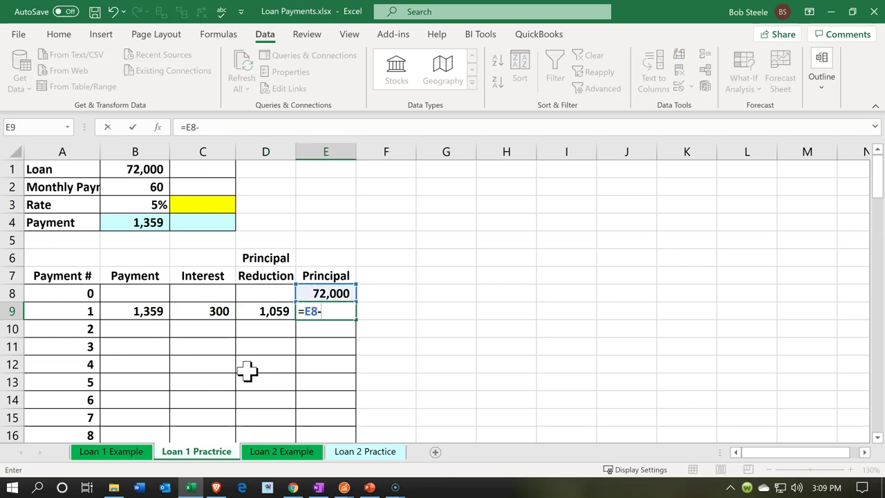
{"action": "key", "text": "Left"}
{"action": "key", "text": "Return"}
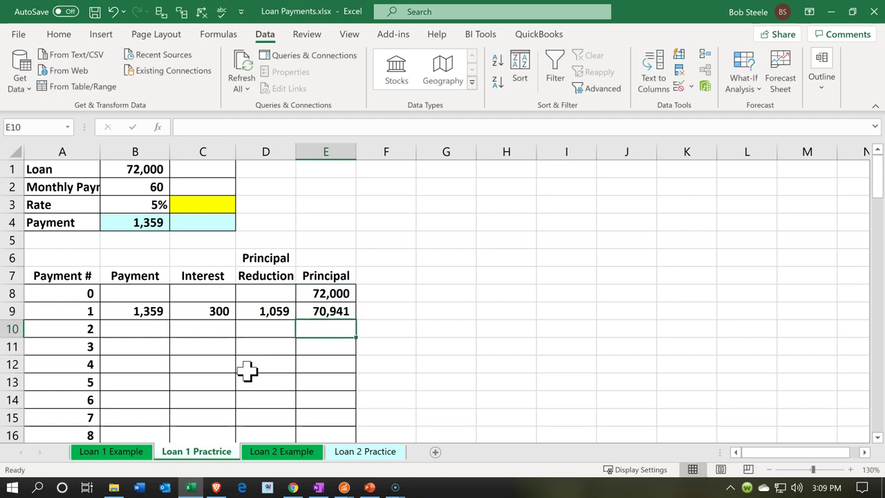
{"action": "key", "text": "Up"}
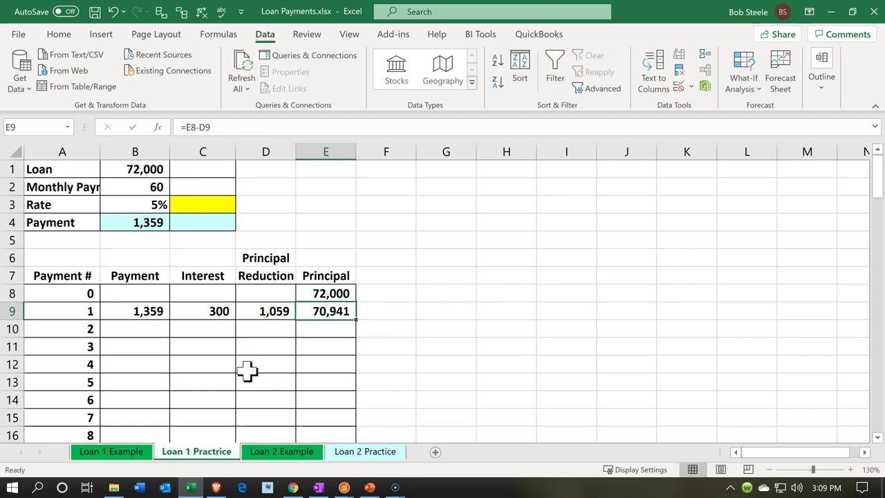
Link the second payment in B10 to the payment above it with the formula =B9
{"action": "key", "text": "Down"}
{"action": "key", "text": "Left"}
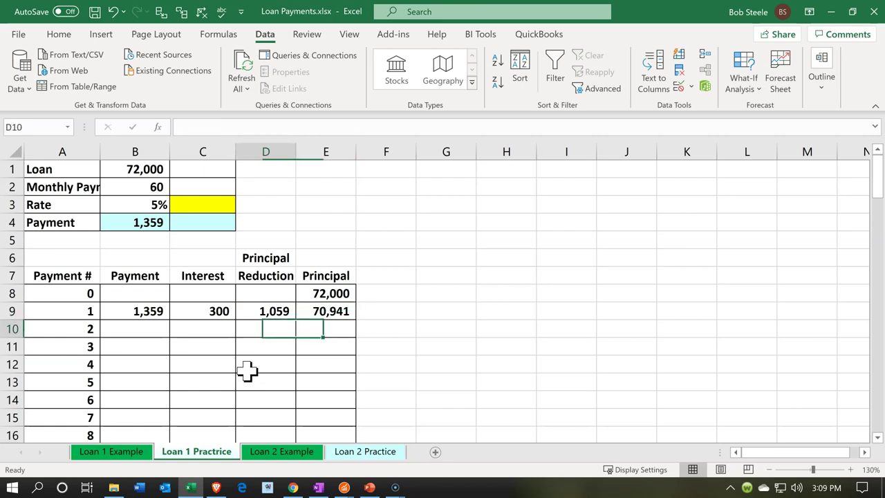
{"action": "key", "text": "Left"}
{"action": "key", "text": "Left"}
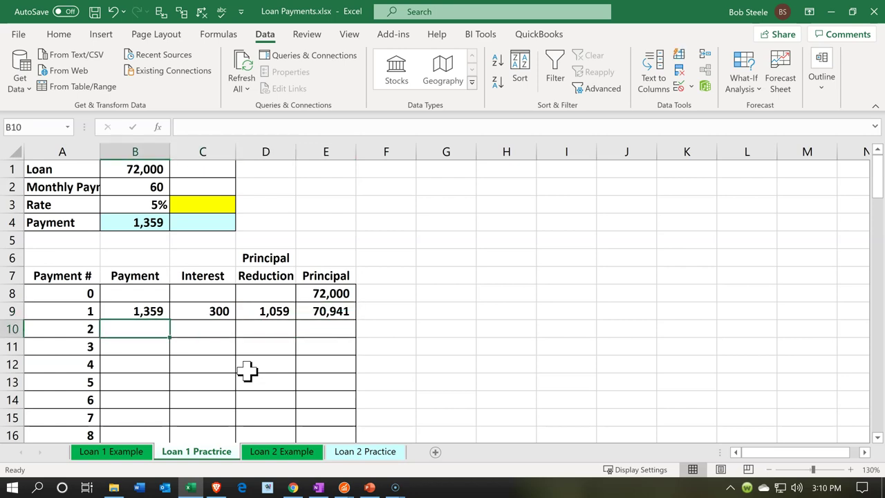
{"action": "type", "text": "=B9"}
{"action": "key", "text": "Return"}
Calculate the second payment's interest in C10 with the formula =E9*B3/12
{"action": "key", "text": "Right"}
{"action": "key", "text": "Up"}
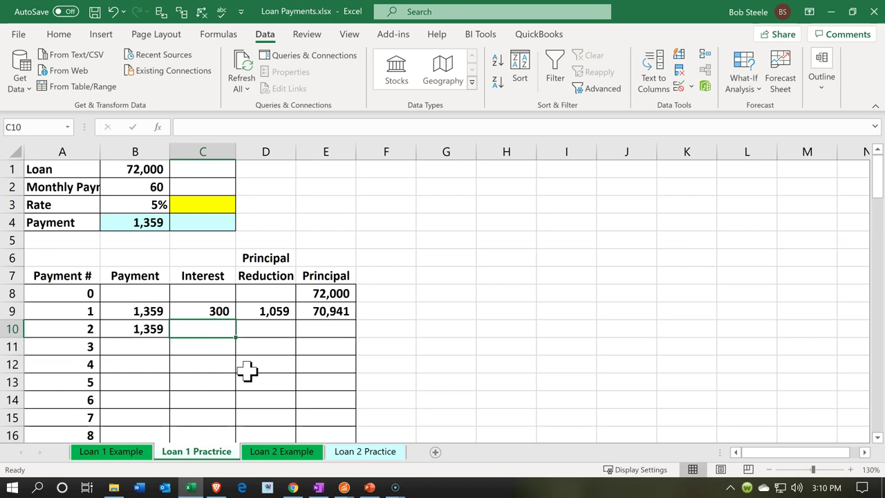
{"action": "type", "text": "="}
{"action": "key", "text": "Up"}
{"action": "key", "text": "Right"}
{"action": "key", "text": "Right"}
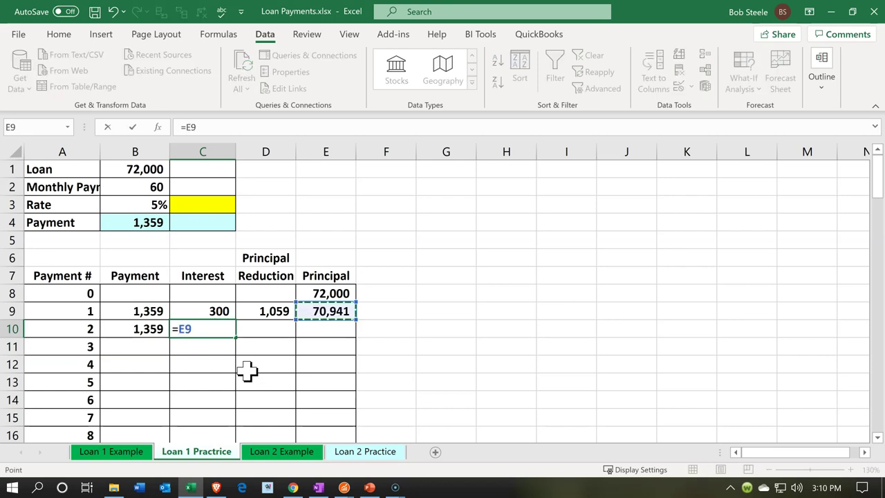
{"action": "type", "text": "*"}
{"action": "key", "text": "Up"}
{"action": "key", "text": "Up"}
{"action": "key", "text": "Up"}
{"action": "key", "text": "Up"}
{"action": "key", "text": "Up"}
{"action": "key", "text": "Up"}
{"action": "key", "text": "Up"}
{"action": "key", "text": "Up"}
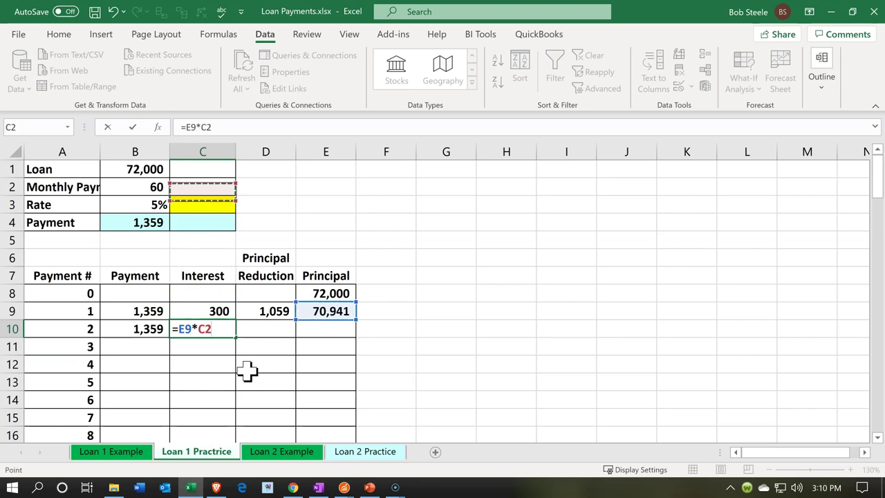
{"action": "key", "text": "Down"}
{"action": "key", "text": "Left"}
{"action": "type", "text": "/12"}
{"action": "key", "text": "Return"}
Calculate the second payment's principal reduction in D10 with the formula =B10-C10
{"action": "key", "text": "Right"}
{"action": "key", "text": "Up"}
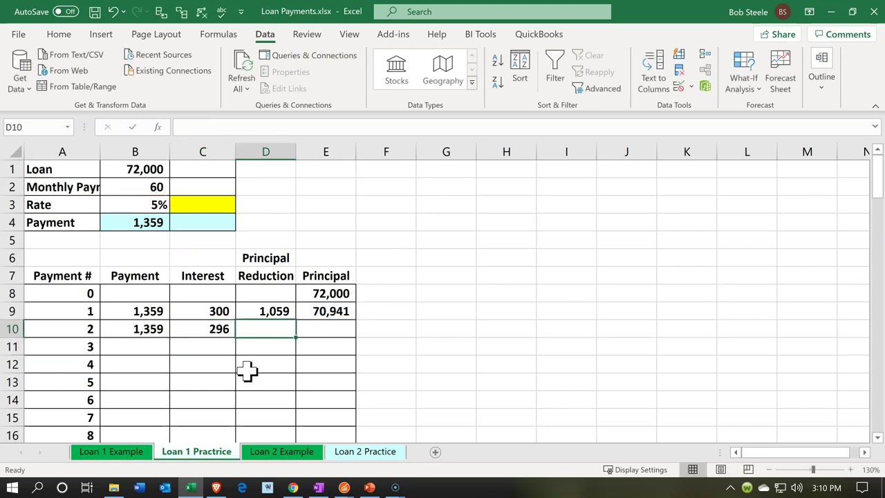
{"action": "type", "text": "="}
{"action": "key", "text": "Left"}
{"action": "key", "text": "Left"}
{"action": "type", "text": "-"}
{"action": "key", "text": "Left"}
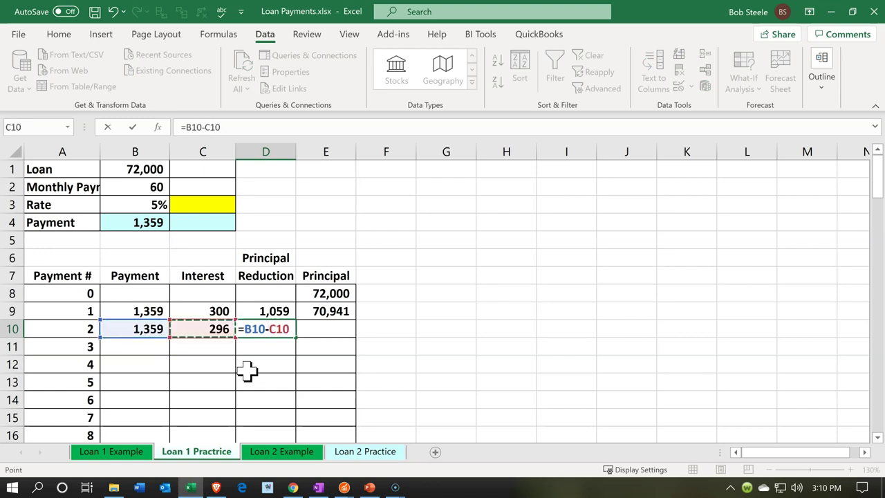
{"action": "key", "text": "Return"}
{"action": "key", "text": "Up"}
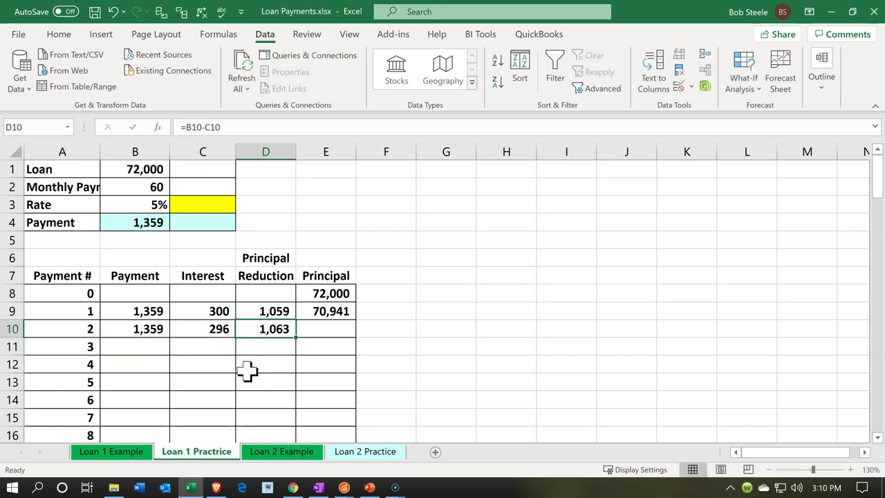
Calculate the remaining principal after the second payment in E10 with the formula =E9-D10
{"action": "key", "text": "Right"}
{"action": "type", "text": "="}
{"action": "key", "text": "Up"}
{"action": "type", "text": "-"}
{"action": "key", "text": "Left"}
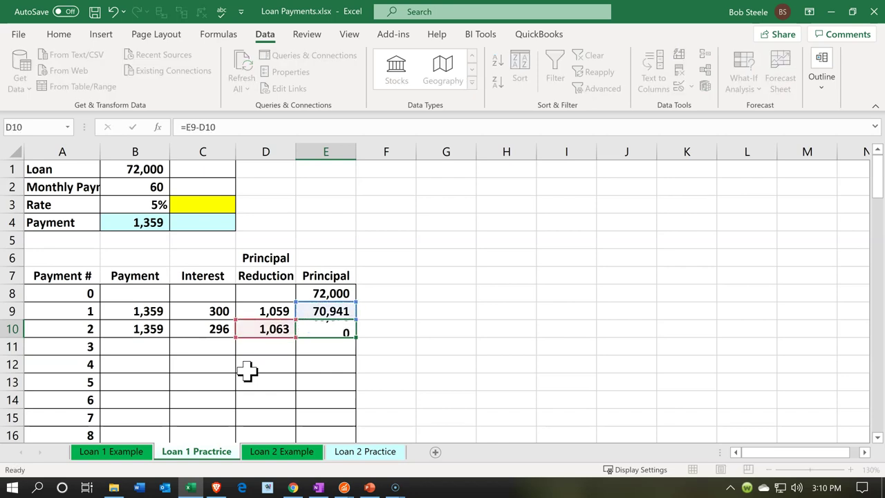
{"action": "key", "text": "Return"}
{"action": "left_click", "coordinate": [201, 321]}
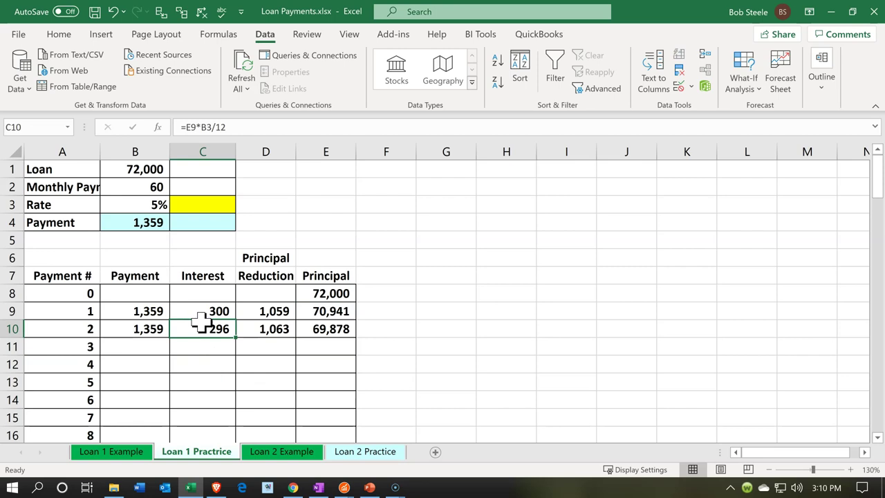
{"action": "key", "text": "Right"}
{"action": "key", "text": "Left"}
{"action": "key", "text": "Right"}
{"action": "key", "text": "Left"}
{"action": "key", "text": "Down"}
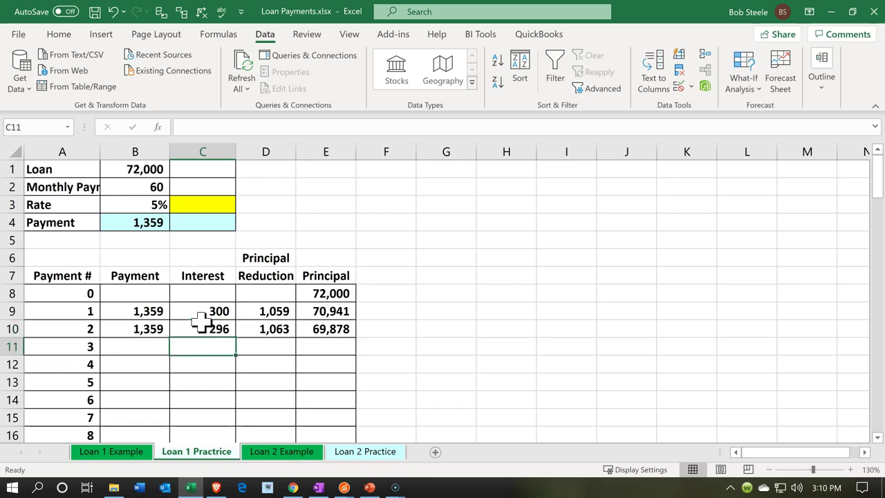
{"action": "key", "text": "Left"}
{"action": "type", "text": "="}
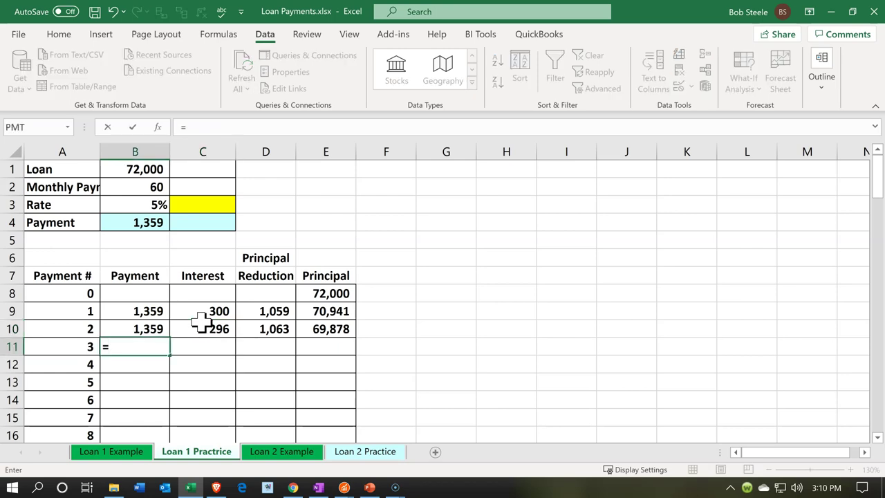
{"action": "key", "text": "Right"}
{"action": "key", "text": "Right"}
{"action": "key", "text": "Right"}
{"action": "key", "text": "Up"}
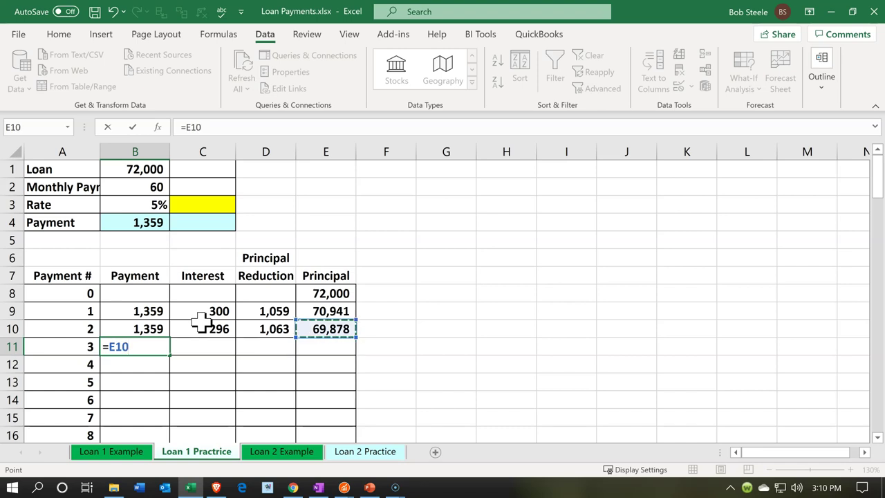
{"action": "type", "text": "*"}
{"action": "key", "text": "Up"}
{"action": "key", "text": "Up"}
{"action": "key", "text": "Up"}
{"action": "key", "text": "Up"}
{"action": "key", "text": "Up"}
{"action": "key", "text": "Up"}
{"action": "key", "text": "Up"}
{"action": "key", "text": "Up"}
{"action": "key", "text": "Up"}
{"action": "key", "text": "Down"}
{"action": "key", "text": "BackSpace"}
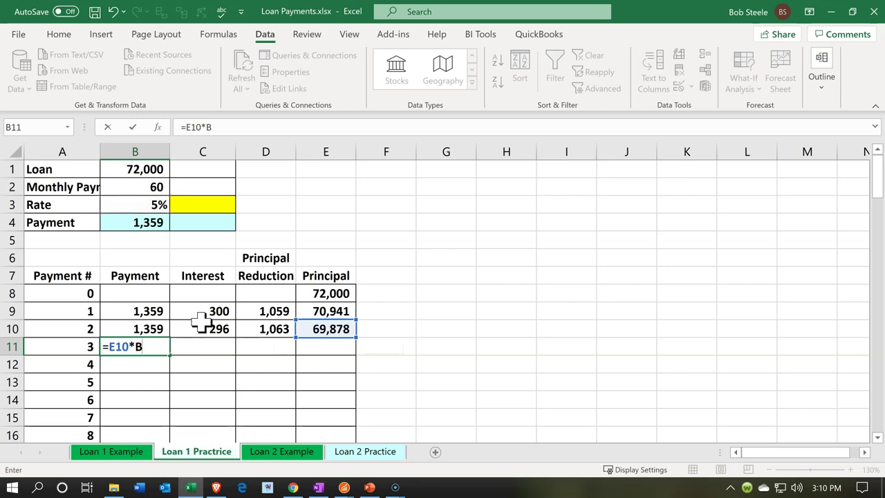
{"action": "key", "text": "Escape"}
Link the third payment in B11 to the payment above it with the formula =B10
{"action": "type", "text": "="}
{"action": "key", "text": "Up"}
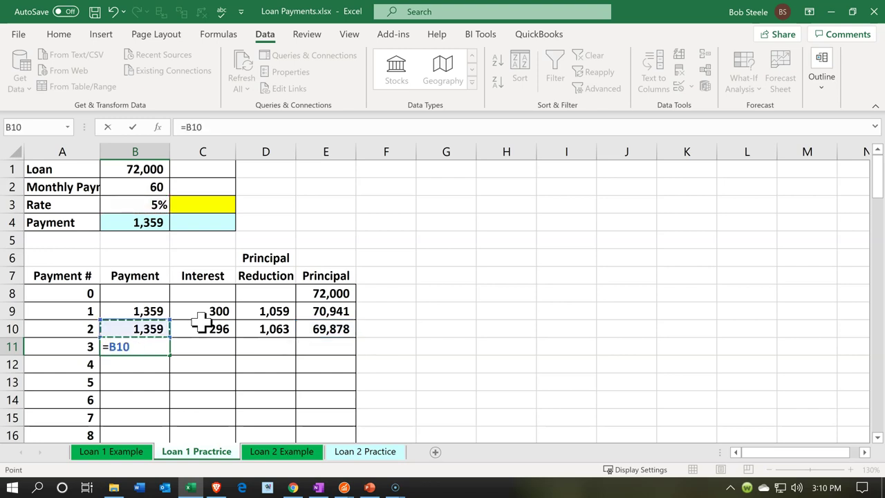
{"action": "key", "text": "Return"}
{"action": "key", "text": "Right"}
{"action": "key", "text": "Up"}
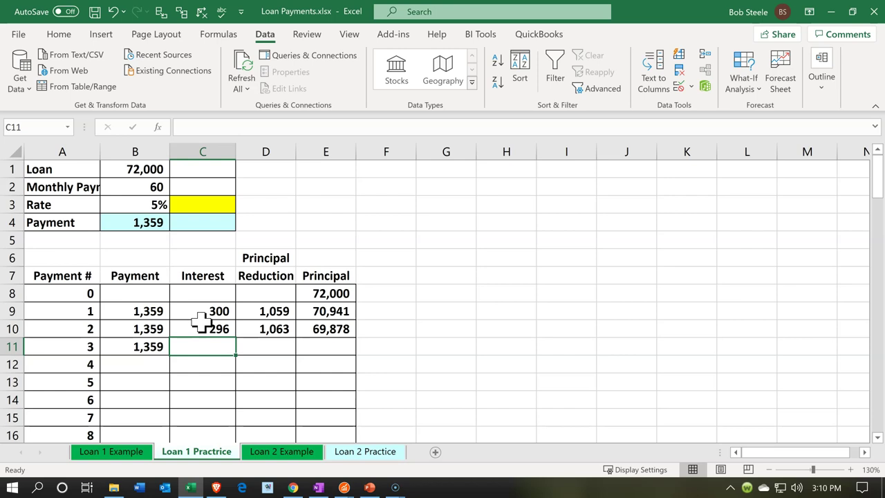
Calculate the third payment's interest in C11 with the formula =E10*B3/12
{"action": "type", "text": "="}
{"action": "key", "text": "Right"}
{"action": "key", "text": "Right"}
{"action": "key", "text": "Up"}
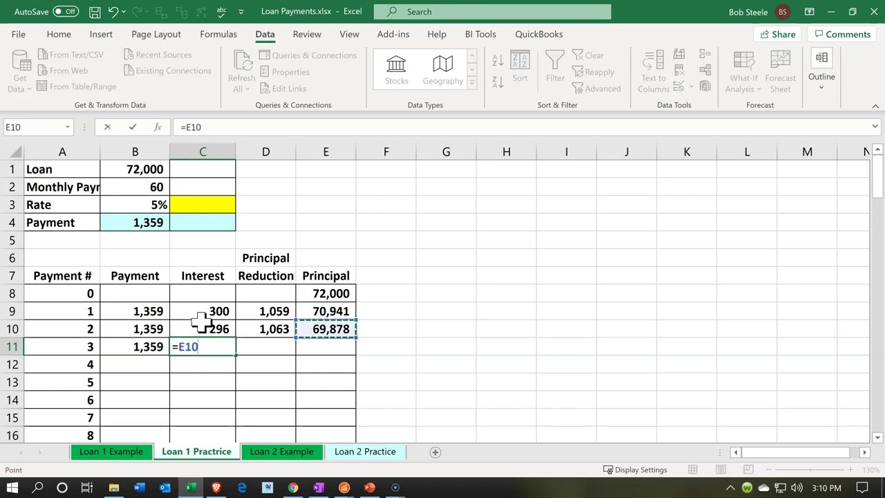
{"action": "type", "text": "*"}
{"action": "key", "text": "Up"}
{"action": "key", "text": "Up"}
{"action": "key", "text": "Up"}
{"action": "key", "text": "Up"}
{"action": "key", "text": "Up"}
{"action": "key", "text": "Up"}
{"action": "key", "text": "Up"}
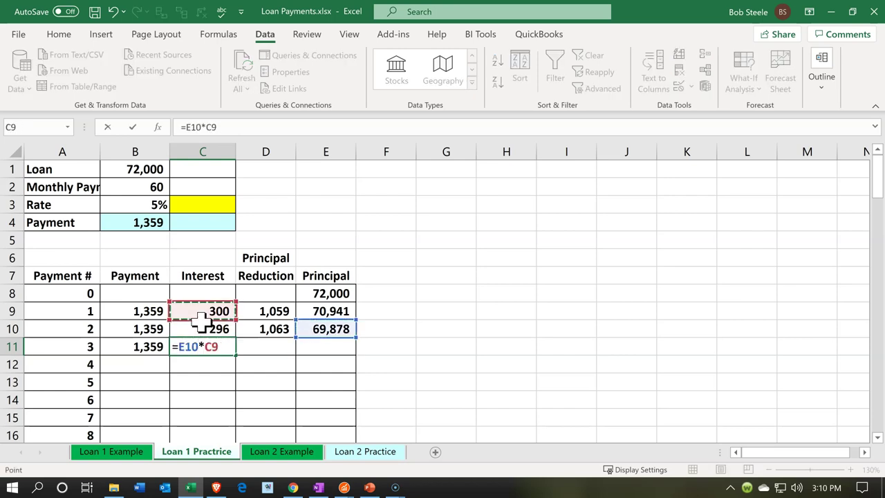
{"action": "key", "text": "Up"}
{"action": "key", "text": "Left"}
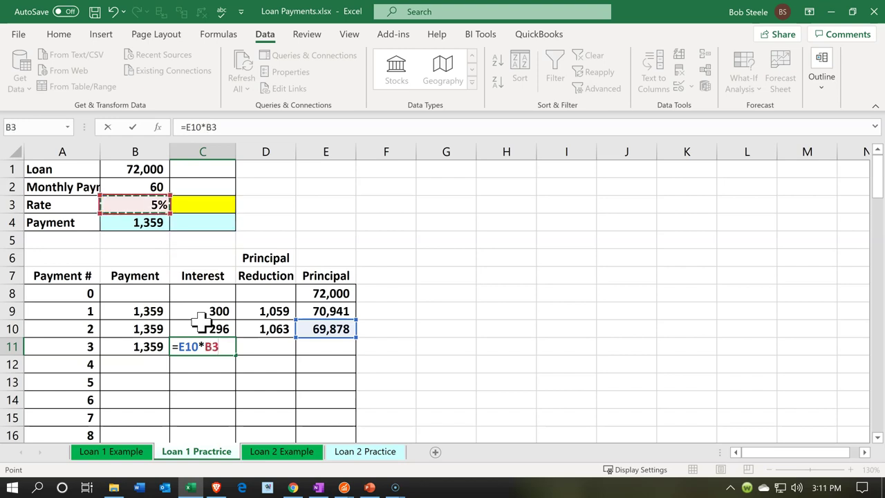
{"action": "type", "text": "/12"}
{"action": "key", "text": "Return"}
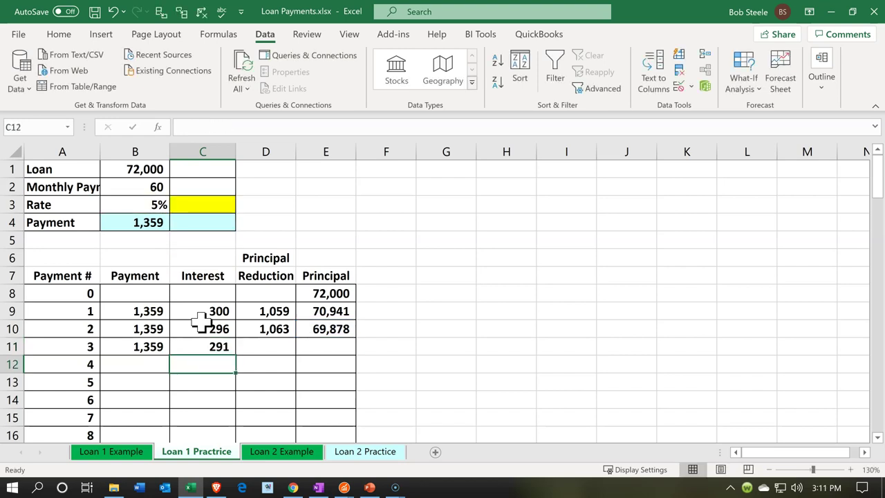
Calculate the third payment's principal reduction in D11 with the formula =B11-C11
{"action": "key", "text": "Right"}
{"action": "key", "text": "Up"}
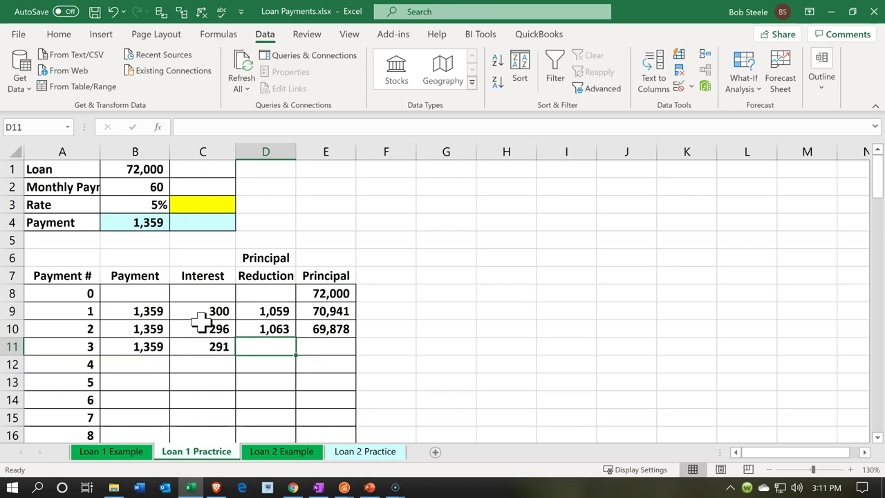
{"action": "type", "text": "="}
{"action": "key", "text": "Left"}
{"action": "key", "text": "Left"}
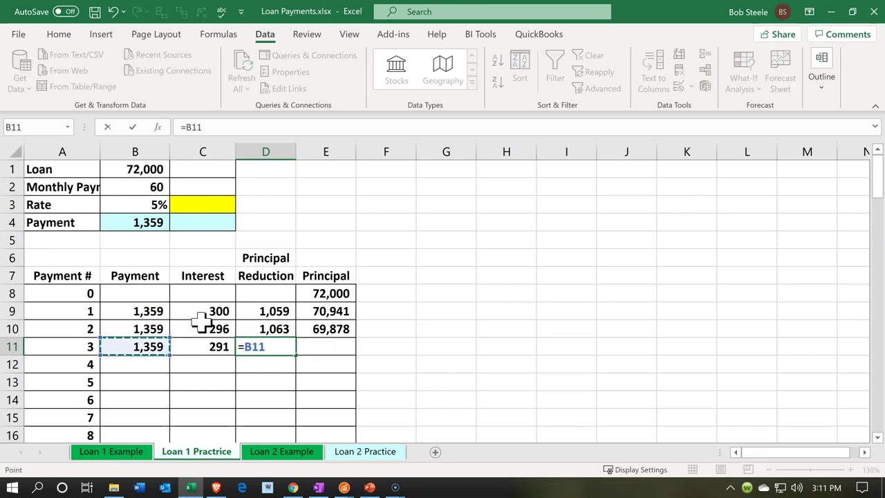
{"action": "type", "text": "-"}
{"action": "key", "text": "Left"}
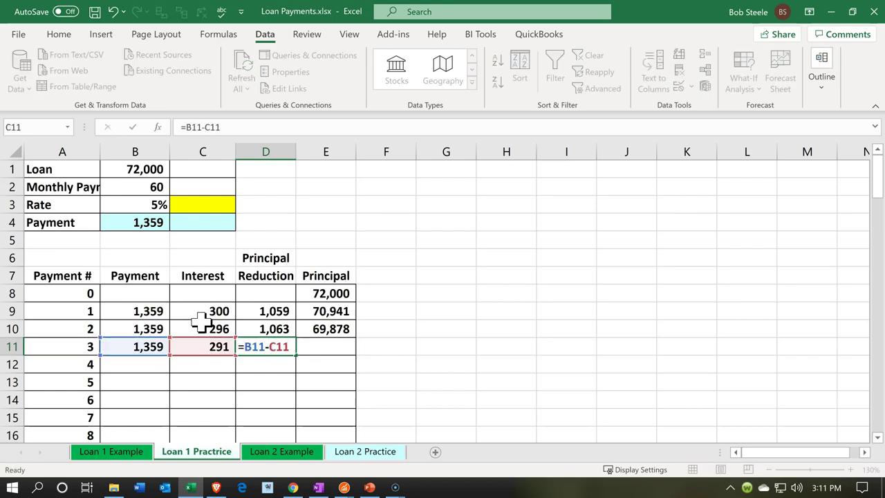
{"action": "key", "text": "Return"}
Calculate the remaining principal after the third payment in E11 with the formula =E10-D11
{"action": "key", "text": "Right"}
{"action": "key", "text": "Up"}
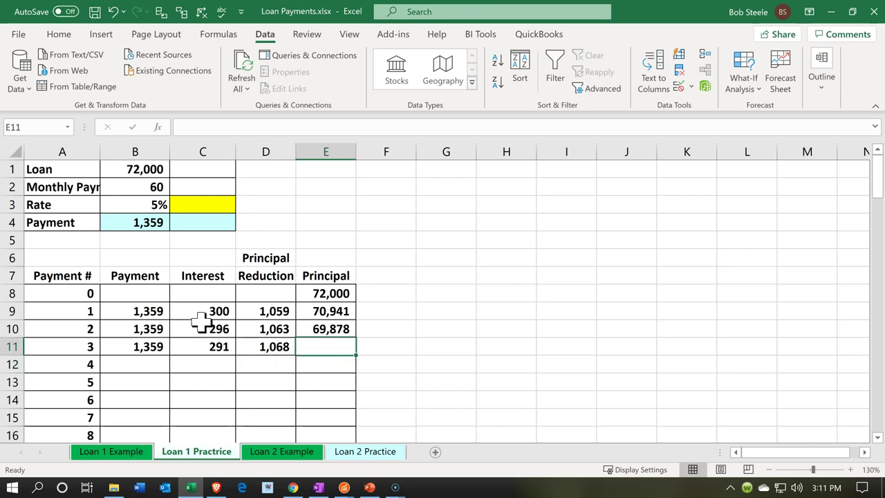
{"action": "type", "text": "="}
{"action": "key", "text": "Up"}
{"action": "type", "text": "-"}
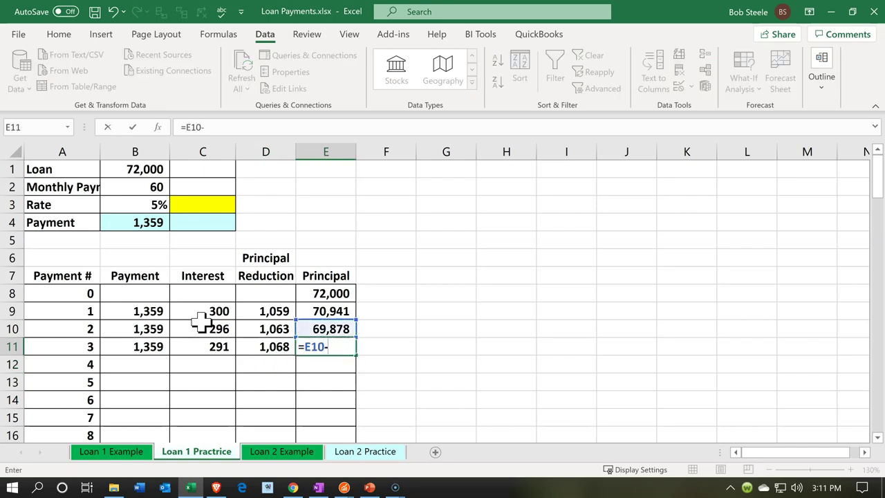
{"action": "key", "text": "Left"}
{"action": "key", "text": "Return"}
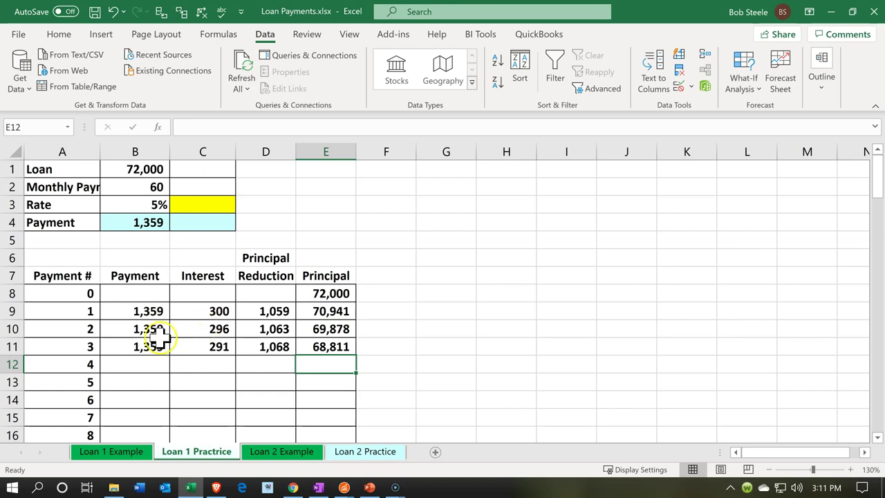
Try to copy the third payment's formulas in B11:E11 down to row 12
{"action": "left_click_drag", "start_coordinate": [148, 342], "coordinate": [329, 349]}
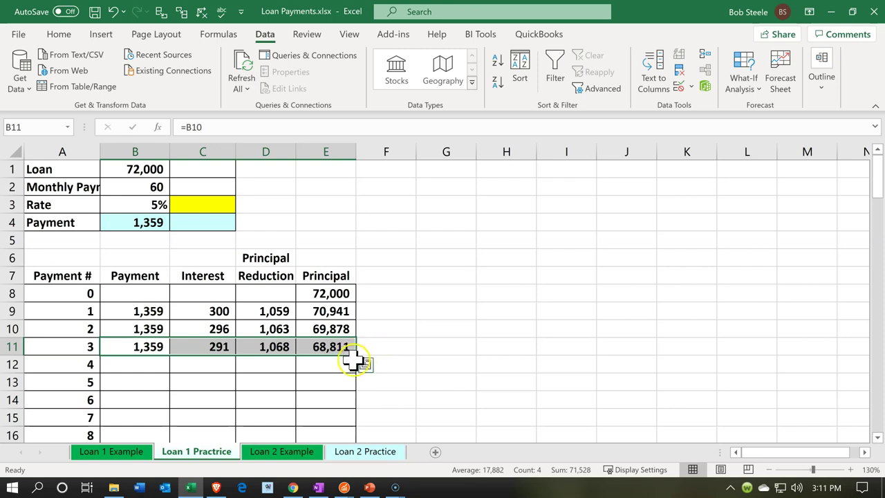
{"action": "left_click", "coordinate": [358, 351]}
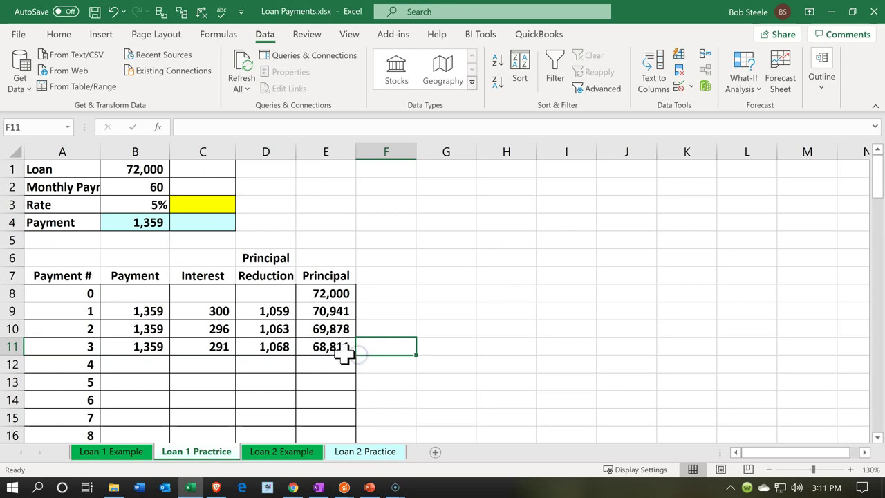
{"action": "left_click_drag", "start_coordinate": [311, 348], "coordinate": [141, 351]}
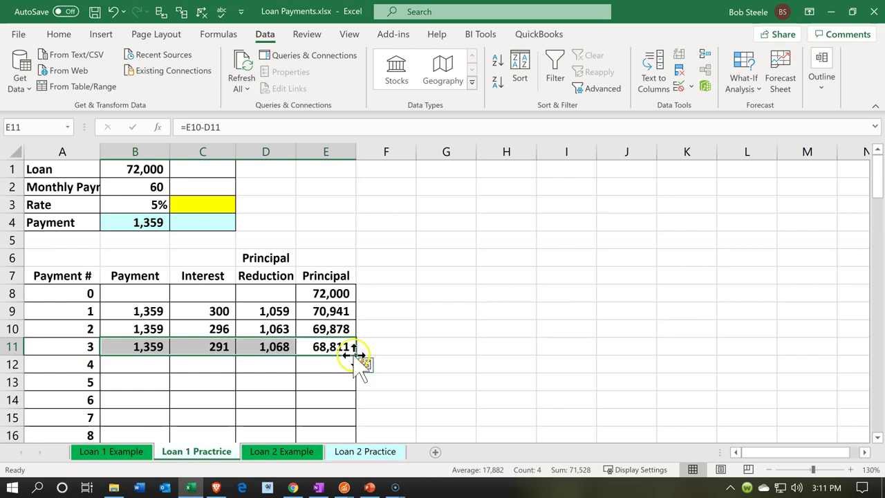
{"action": "left_click_drag", "start_coordinate": [356, 356], "coordinate": [353, 374]}
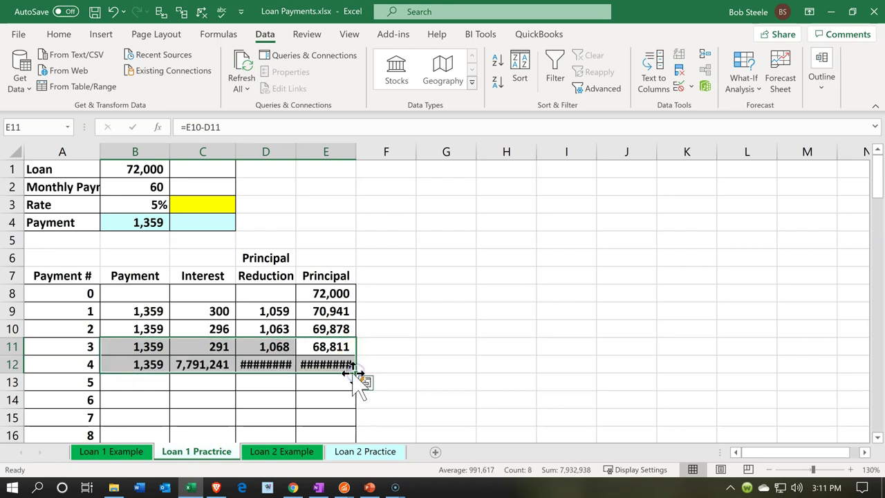
Check the copied payment and interest formulas in B12 and C12, and clear B12:E12
{"action": "double_click", "coordinate": [149, 364]}
{"action": "key", "text": "Escape"}
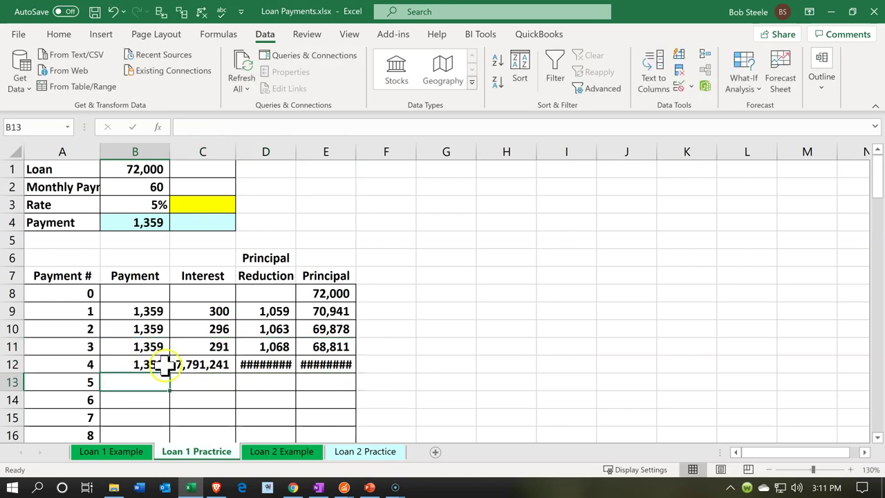
{"action": "double_click", "coordinate": [206, 368]}
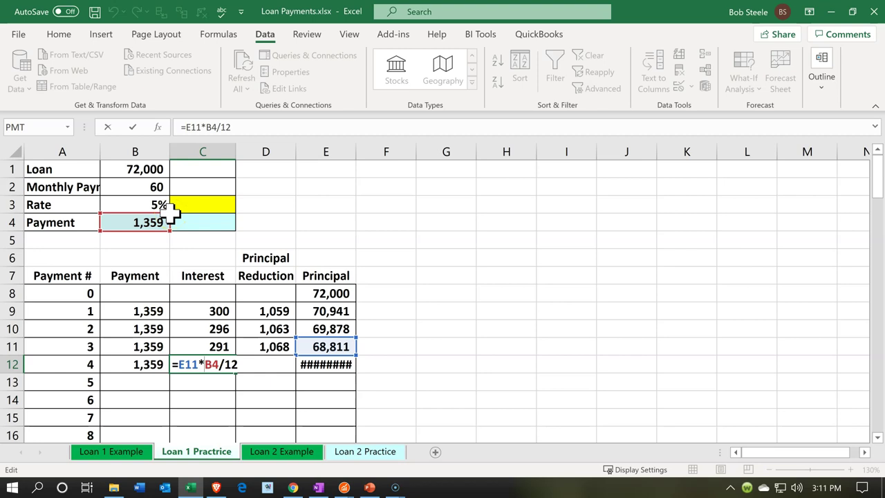
{"action": "key", "text": "Return"}
{"action": "left_click_drag", "start_coordinate": [150, 366], "coordinate": [299, 360]}
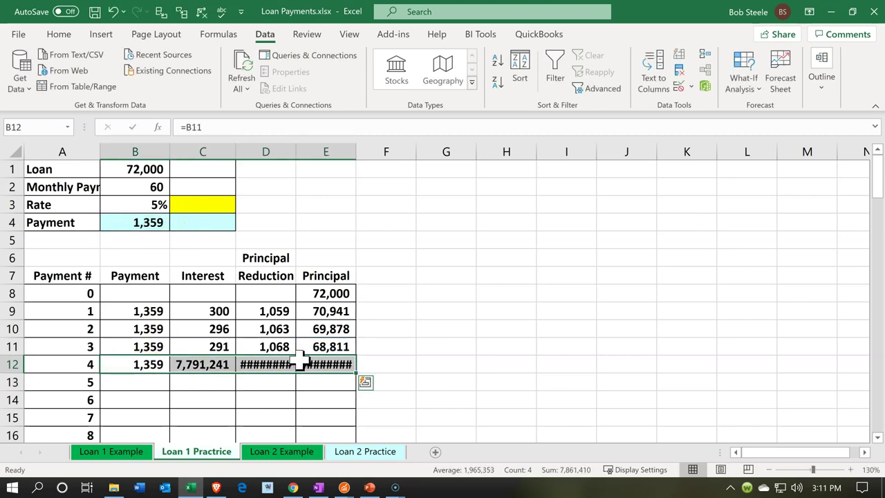
{"action": "key", "text": "Delete"}
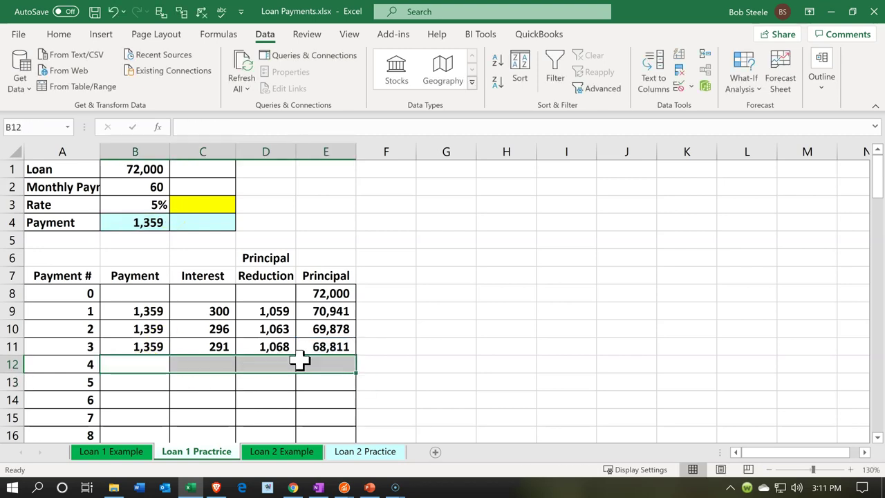
Make the rate reference in C11 absolute so the interest formula reads =E10*$B$3/12
{"action": "double_click", "coordinate": [220, 343]}
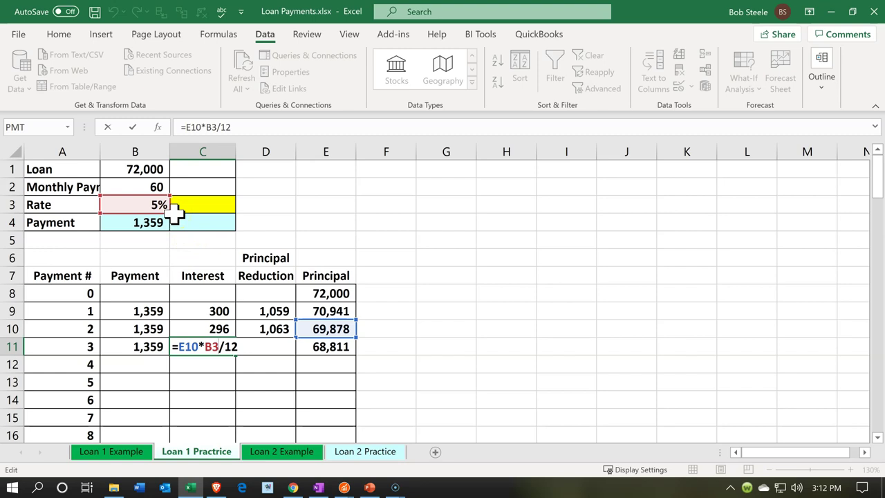
{"action": "left_click", "coordinate": [213, 347]}
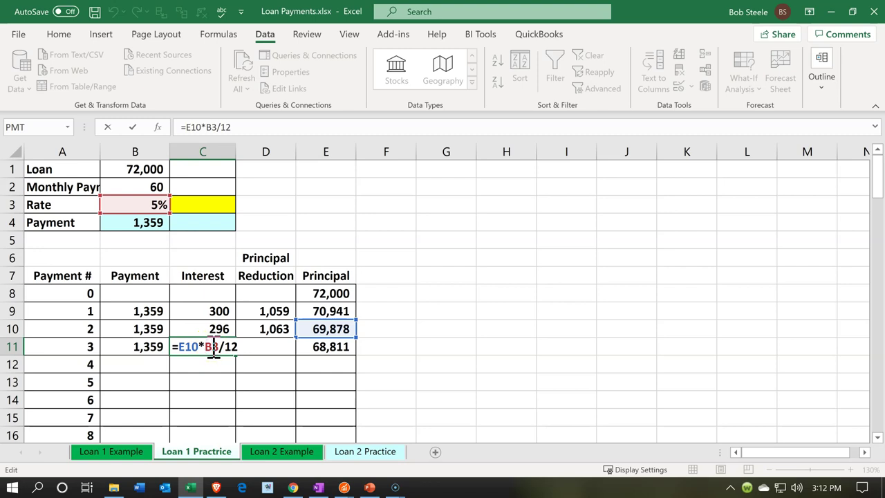
{"action": "key", "text": "F4"}
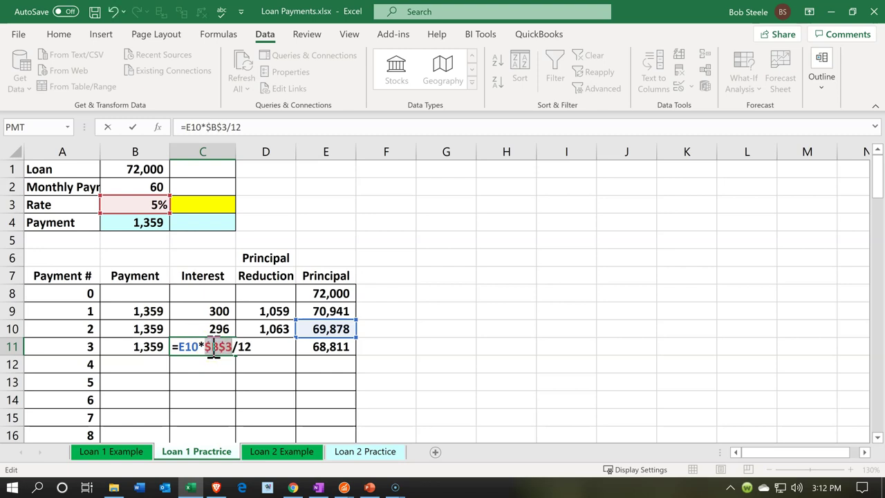
{"action": "left_click", "coordinate": [277, 352]}
{"action": "key", "text": "Return"}
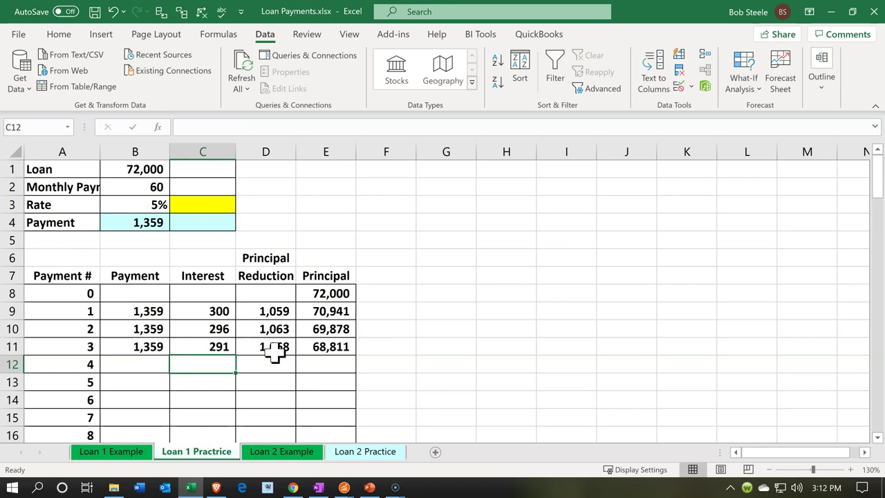
Copy the third payment's formulas in B11:E11 down to row 12 and check the copied interest, principal reduction and principal formulas
{"action": "left_click_drag", "start_coordinate": [148, 342], "coordinate": [358, 350]}
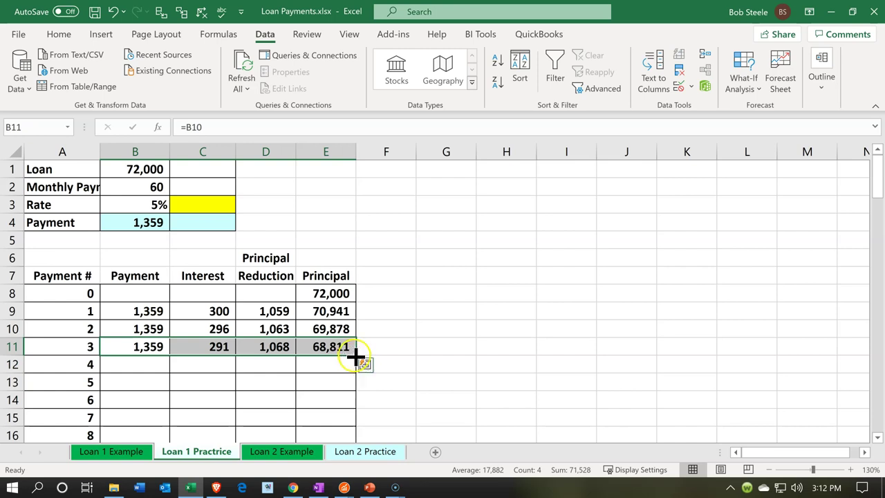
{"action": "left_click_drag", "start_coordinate": [356, 358], "coordinate": [354, 371]}
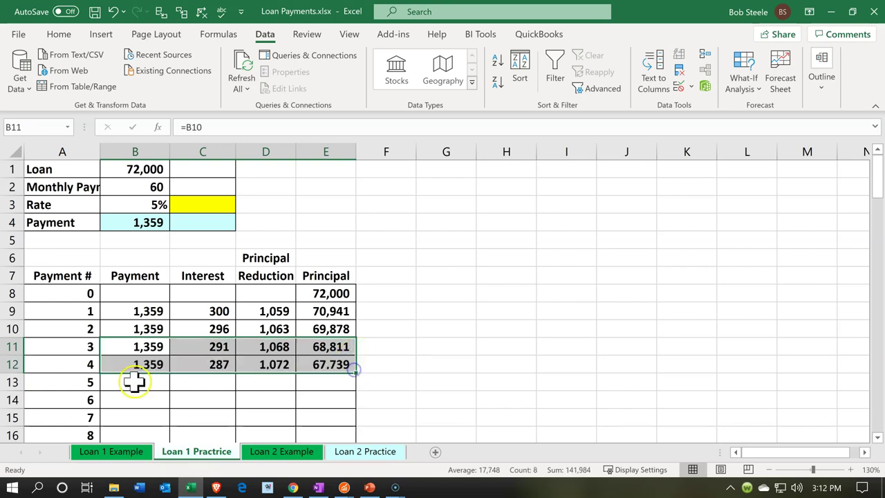
{"action": "double_click", "coordinate": [204, 359]}
{"action": "key", "text": "Return"}
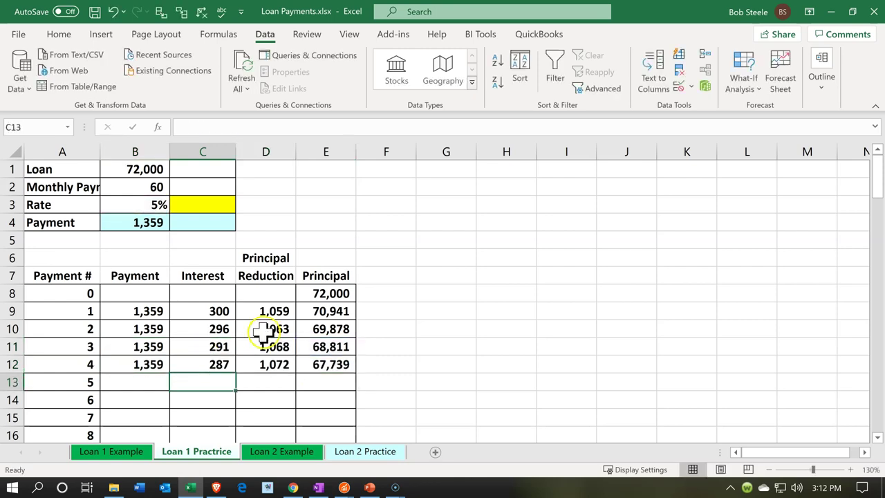
{"action": "double_click", "coordinate": [258, 366]}
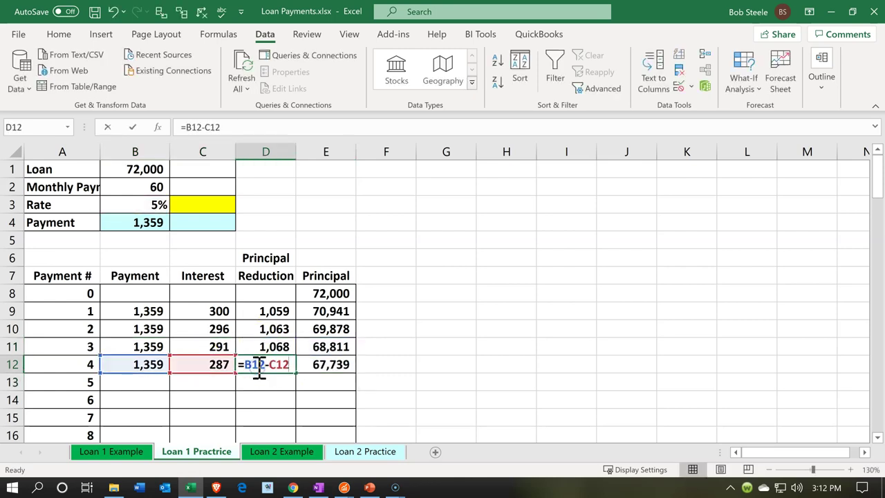
{"action": "key", "text": "Return"}
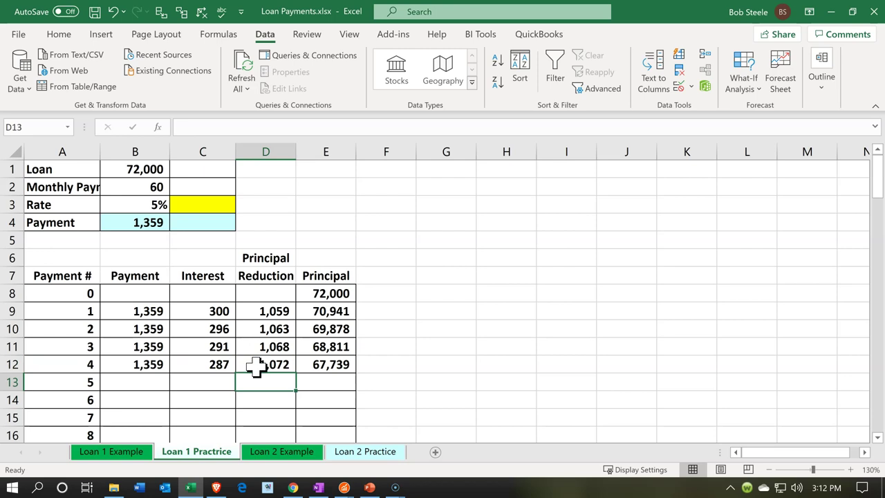
{"action": "double_click", "coordinate": [318, 367]}
{"action": "key", "text": "Return"}
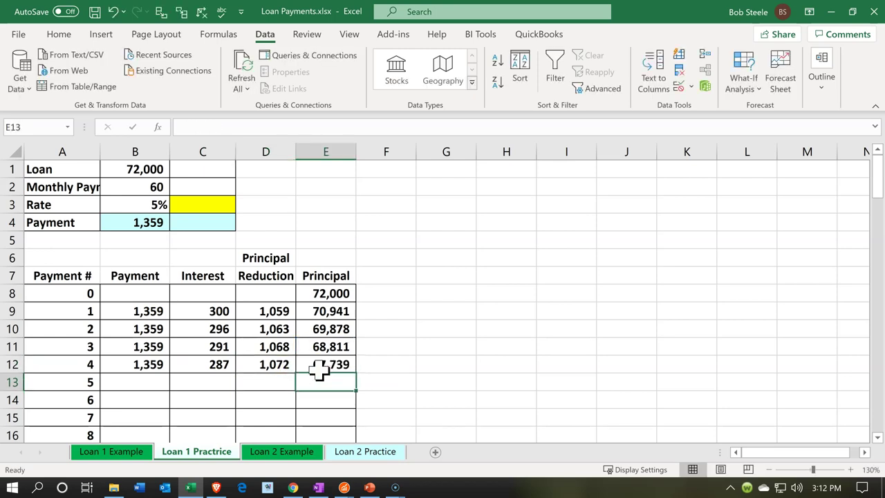
{"action": "left_click", "coordinate": [339, 365]}
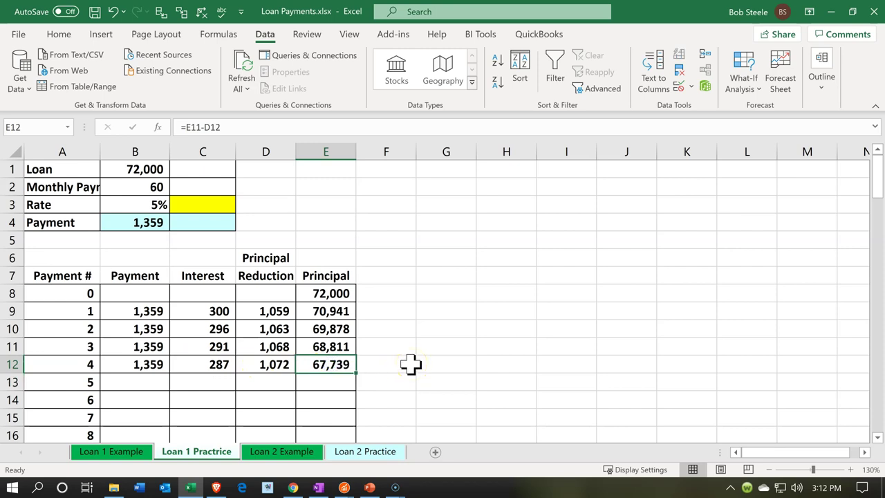
Fill the fourth payment's formulas in B12:E12 down through payment 60 in row 68
{"action": "left_click", "coordinate": [166, 367]}
{"action": "left_click_drag", "start_coordinate": [166, 366], "coordinate": [350, 405]}
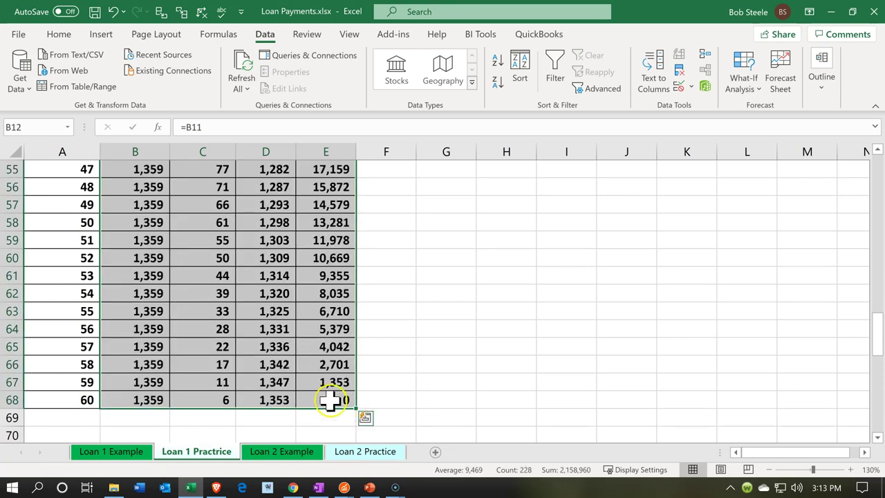
Examine the last payment's principal, payment, interest and principal reduction formulas in row 68, and the preceding balance in E67
{"action": "left_click", "coordinate": [329, 399]}
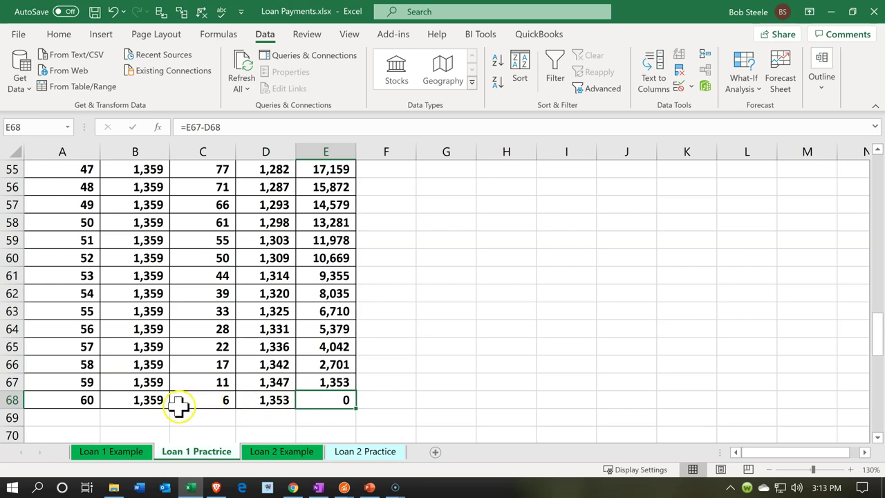
{"action": "left_click", "coordinate": [148, 402]}
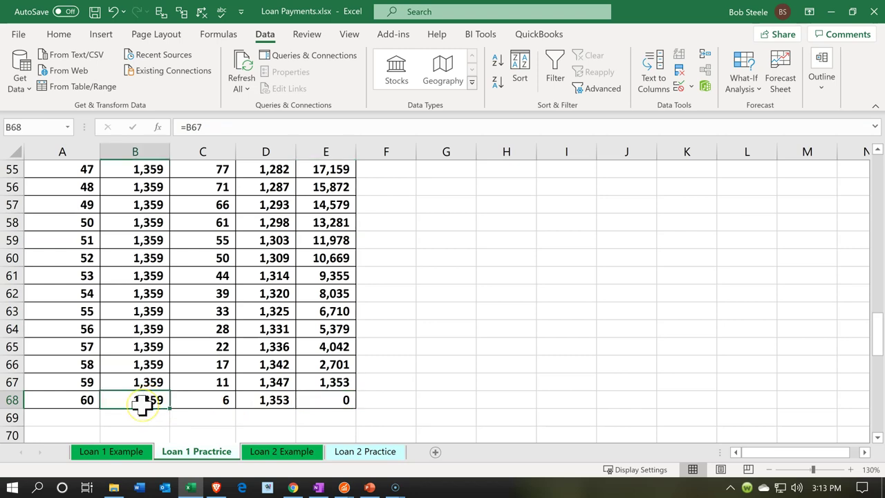
{"action": "left_click", "coordinate": [208, 395]}
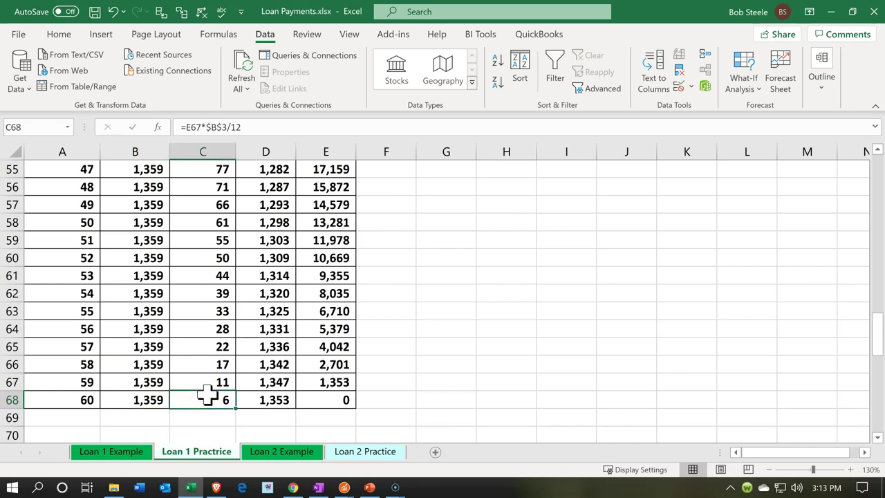
{"action": "left_click", "coordinate": [267, 403]}
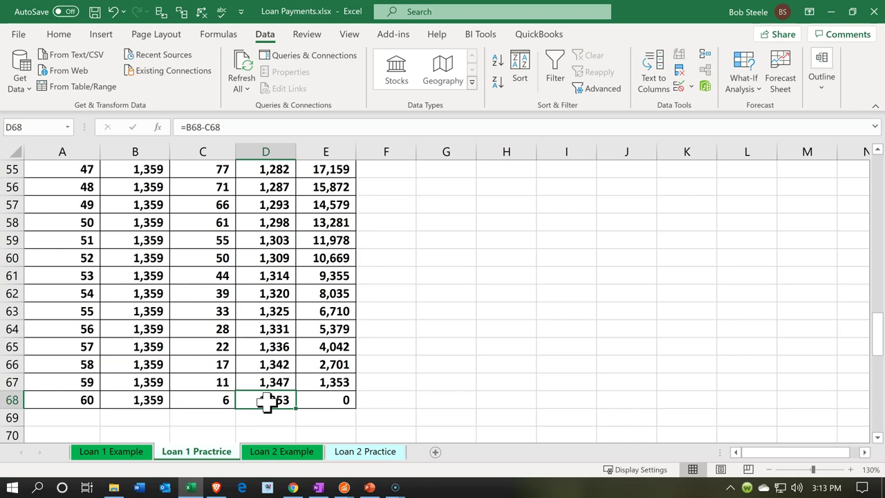
{"action": "left_click", "coordinate": [304, 379]}
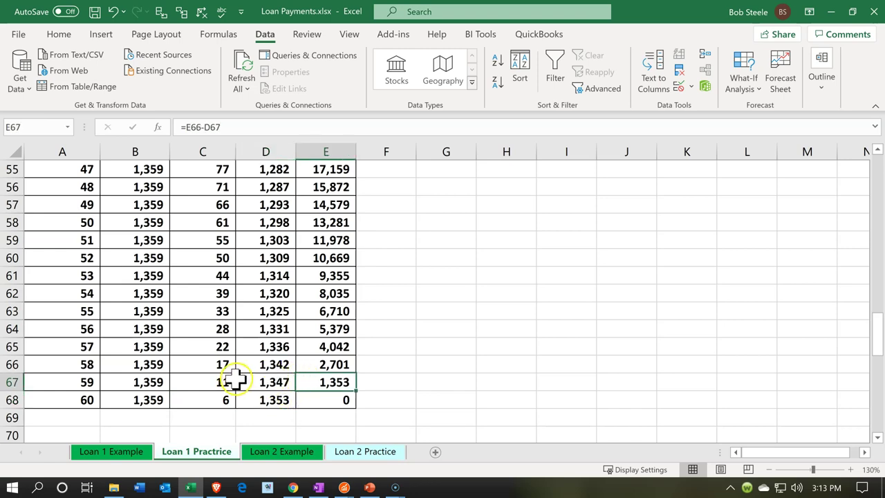
Review how the first payment in row 9 splits into interest and principal reduction, and compare its interest with the second payment's
{"action": "scroll", "coordinate": [237, 380], "scroll_direction": "up", "scroll_amount": 11}
{"action": "scroll", "coordinate": [237, 379], "scroll_direction": "up", "scroll_amount": 7}
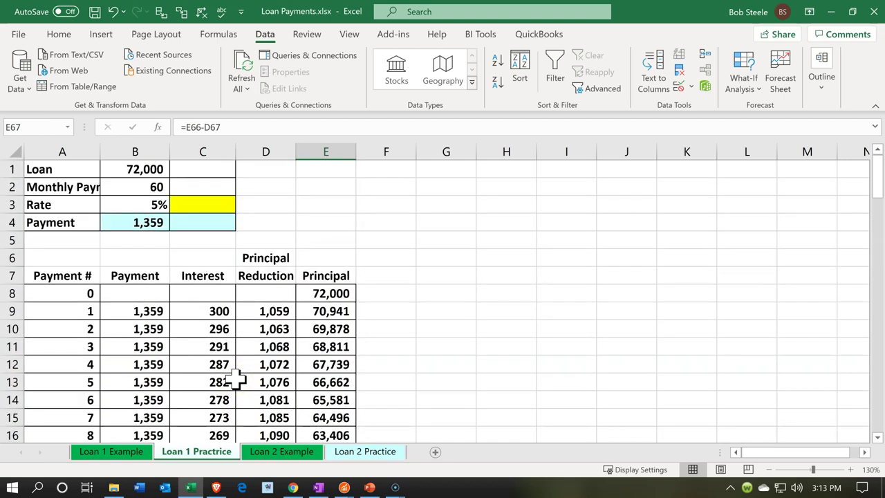
{"action": "left_click", "coordinate": [150, 314]}
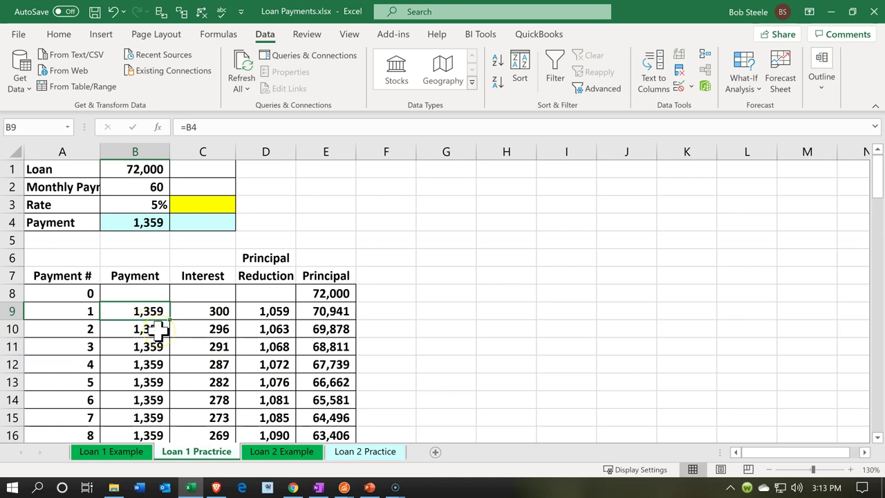
{"action": "left_click", "coordinate": [192, 312]}
{"action": "left_click_drag", "start_coordinate": [232, 313], "coordinate": [245, 313]}
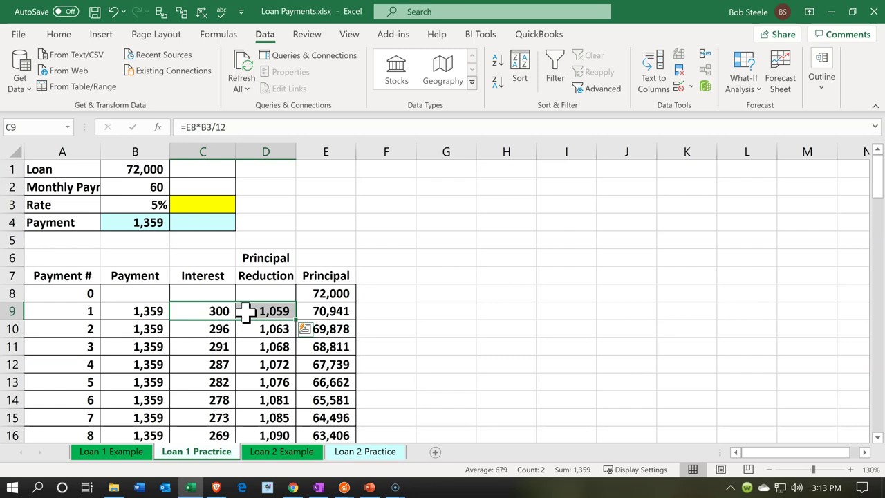
{"action": "left_click", "coordinate": [158, 329]}
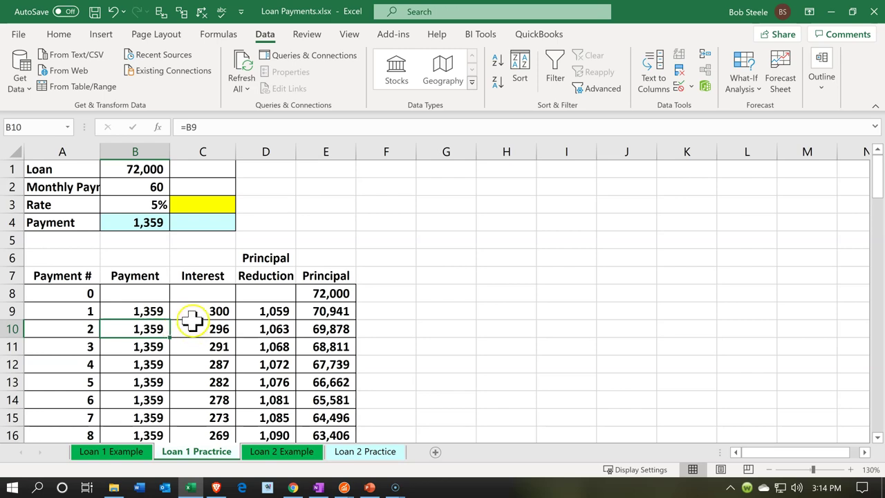
{"action": "left_click_drag", "start_coordinate": [190, 313], "coordinate": [190, 336]}
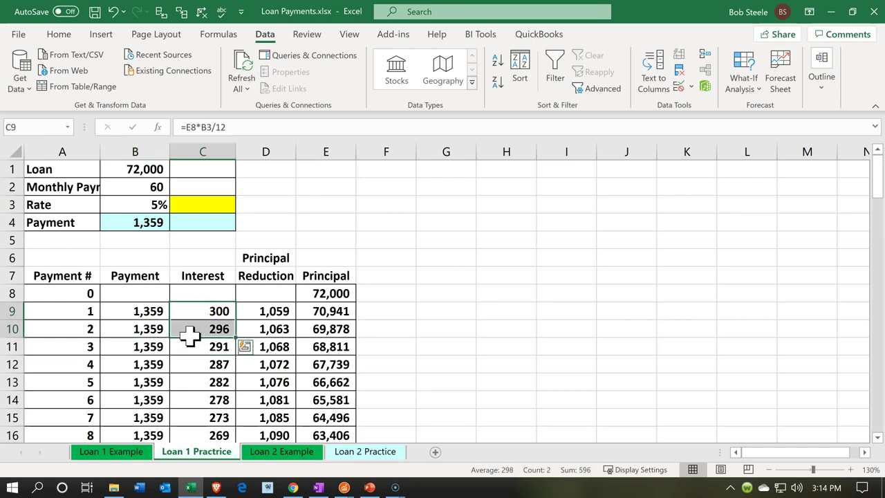